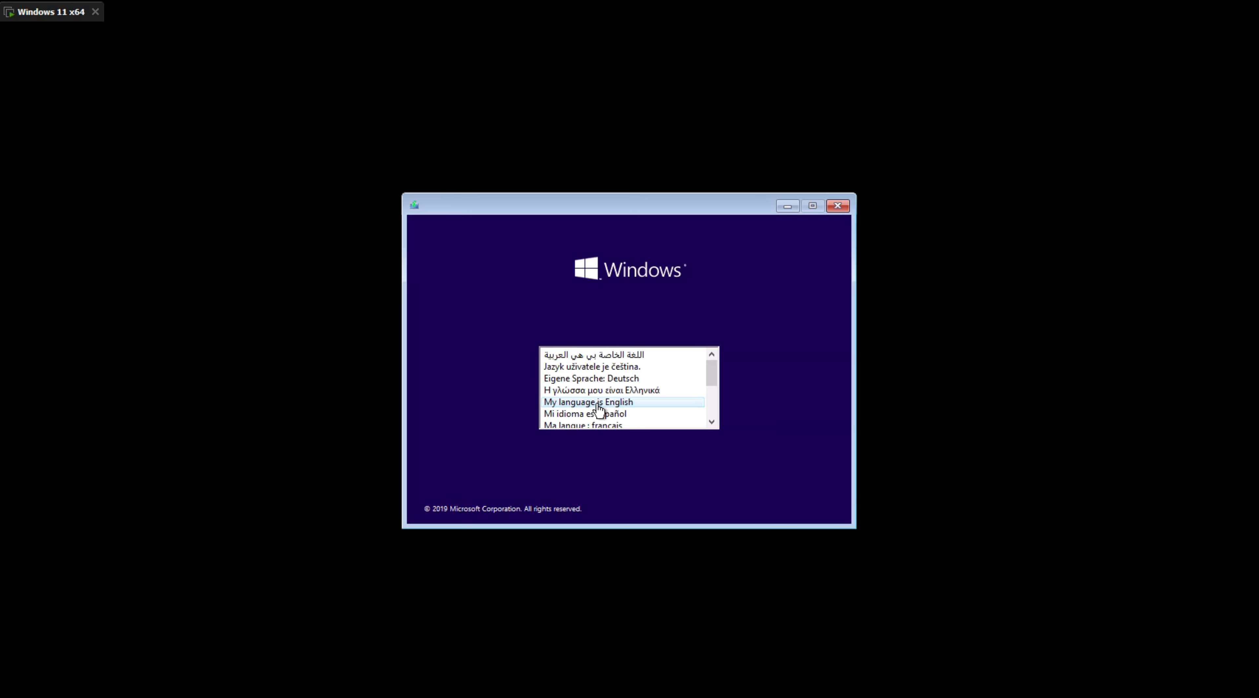
- Set the setup language to English and the keyboard to United States-International, and start the Windows installation
click(597, 404)
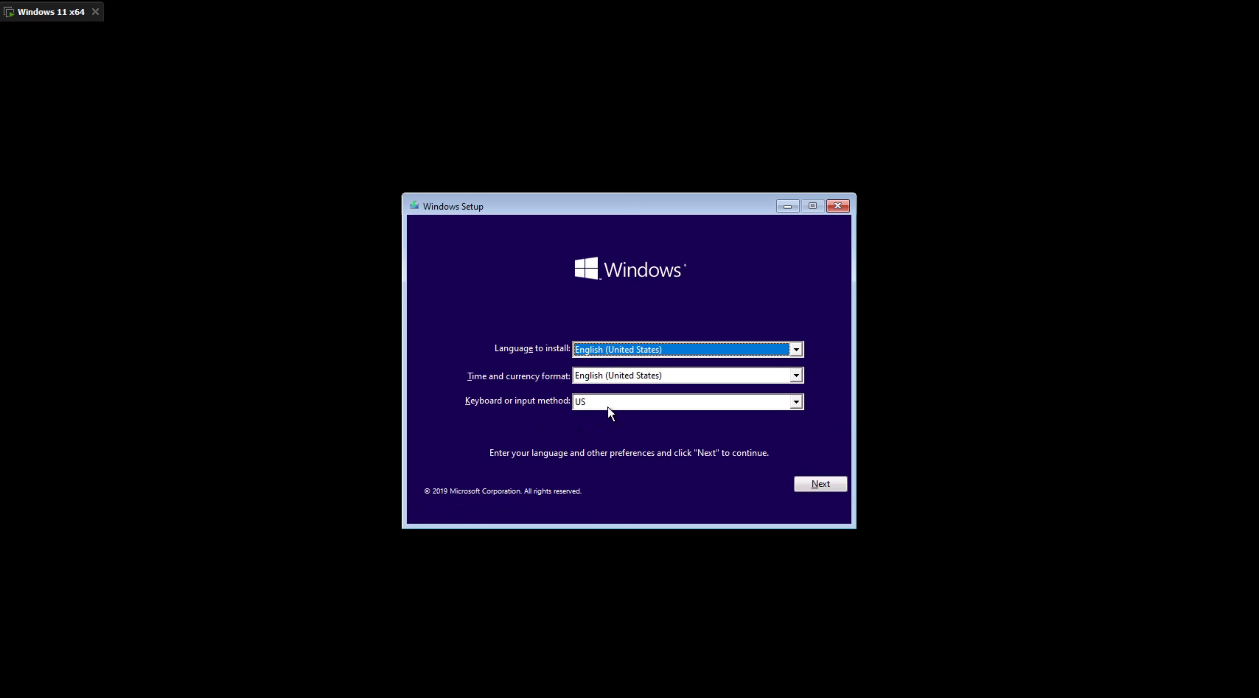
click(609, 407)
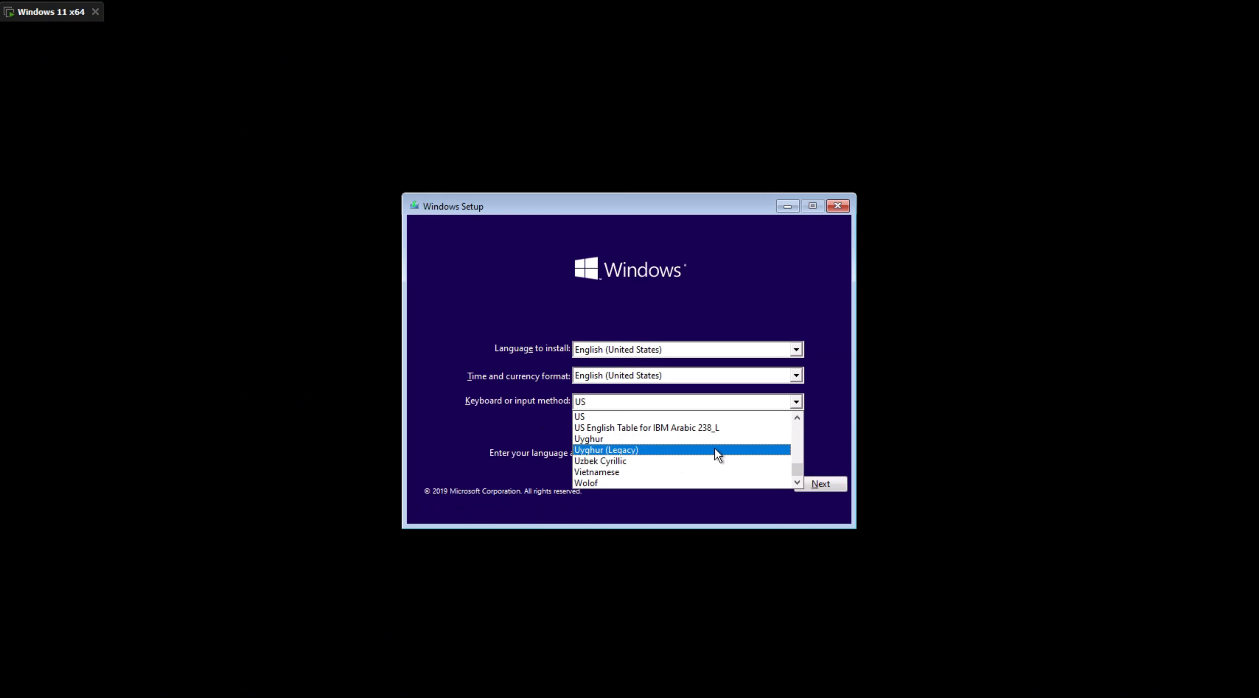
drag(799, 469, 797, 468)
click(637, 417)
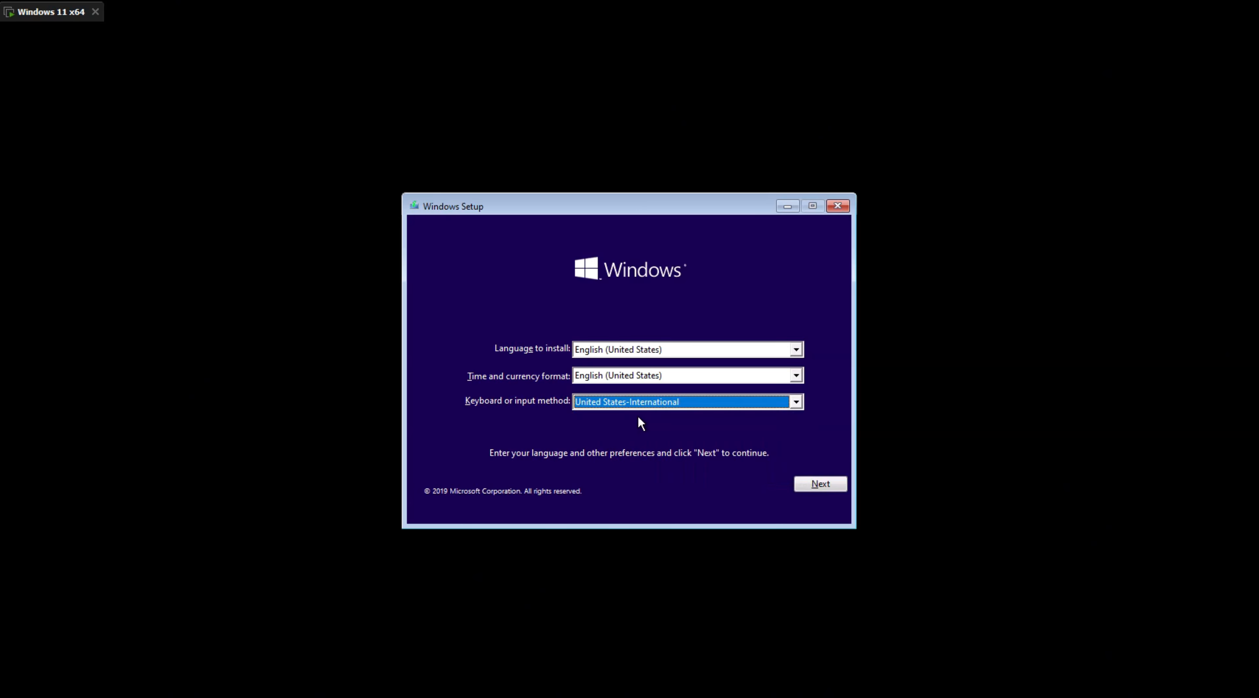
click(820, 484)
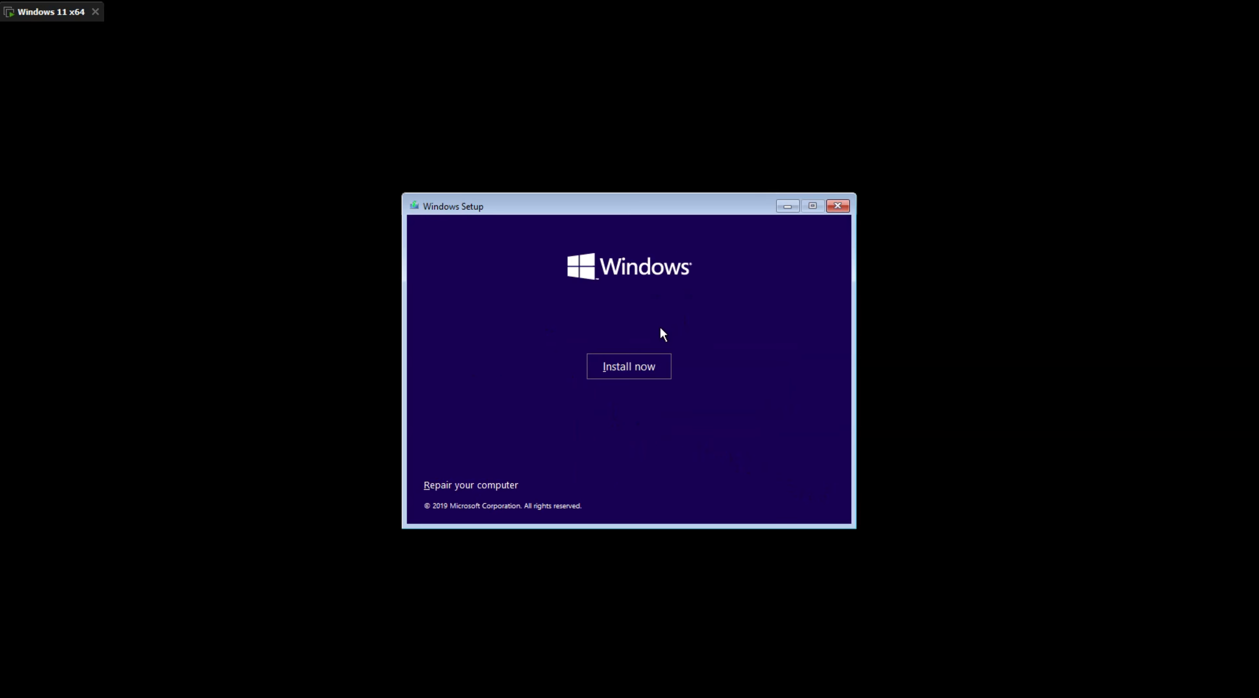
click(631, 368)
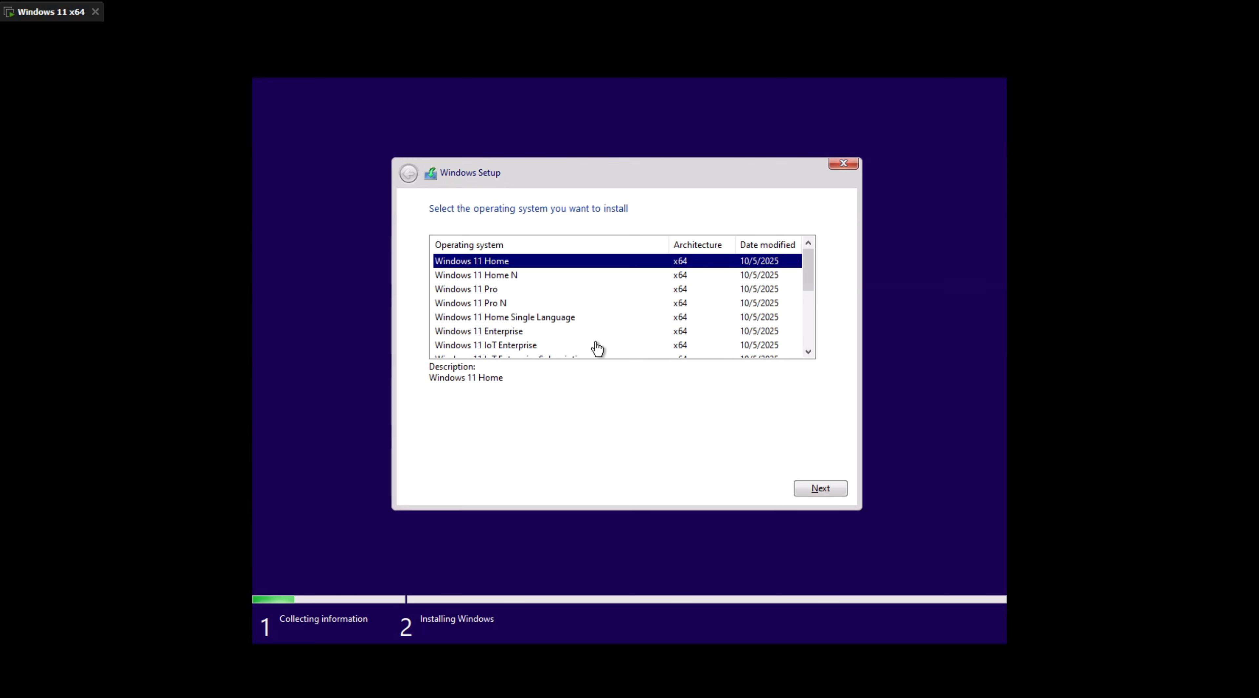
- Select Windows 11 Pro from the list of available operating system editions
click(808, 353)
click(807, 352)
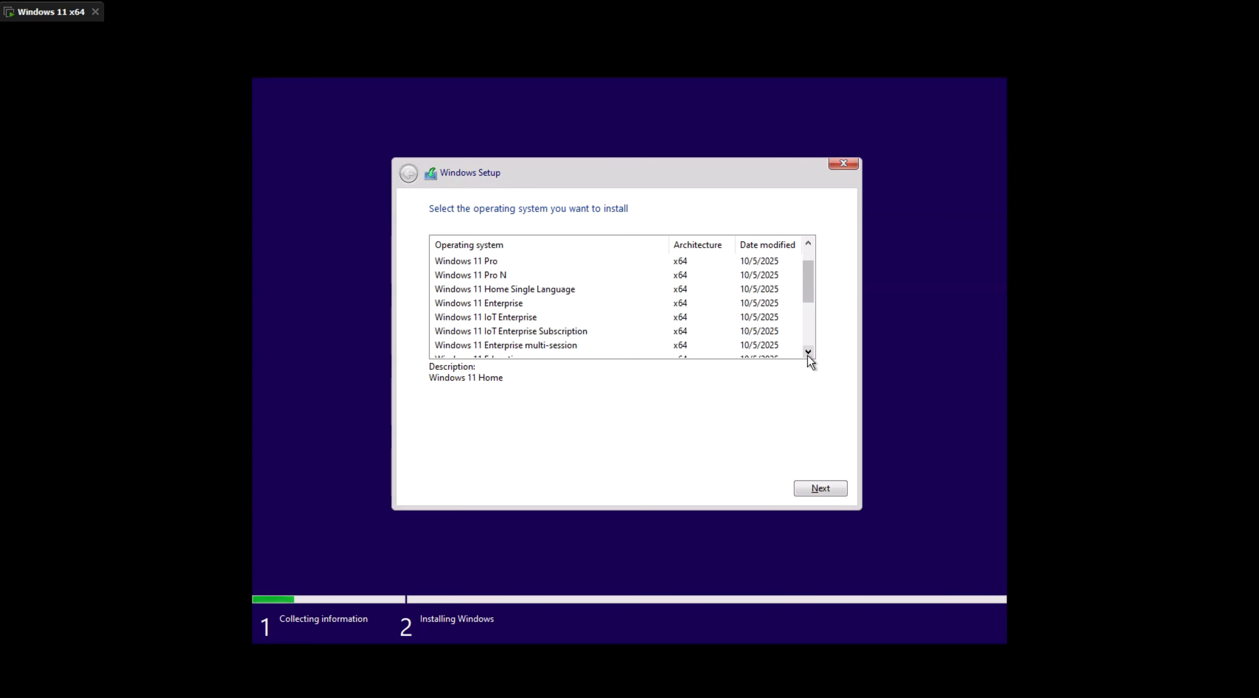
click(808, 353)
click(807, 353)
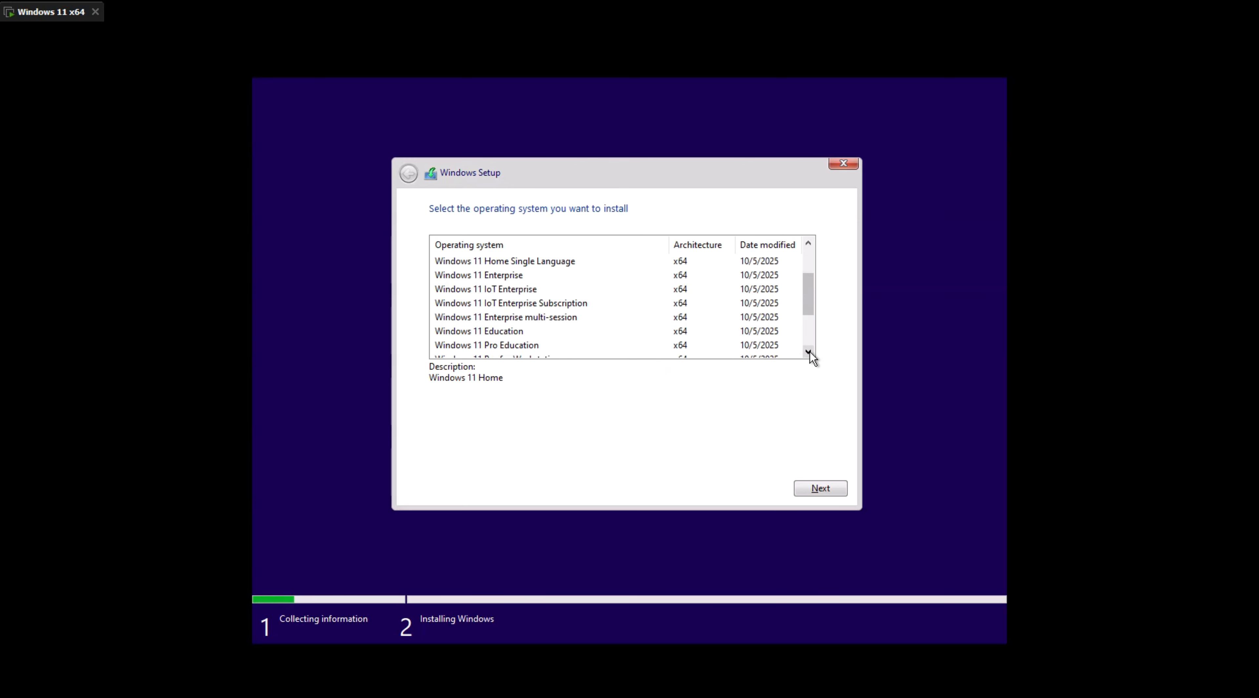
click(809, 352)
click(809, 352)
click(809, 352)
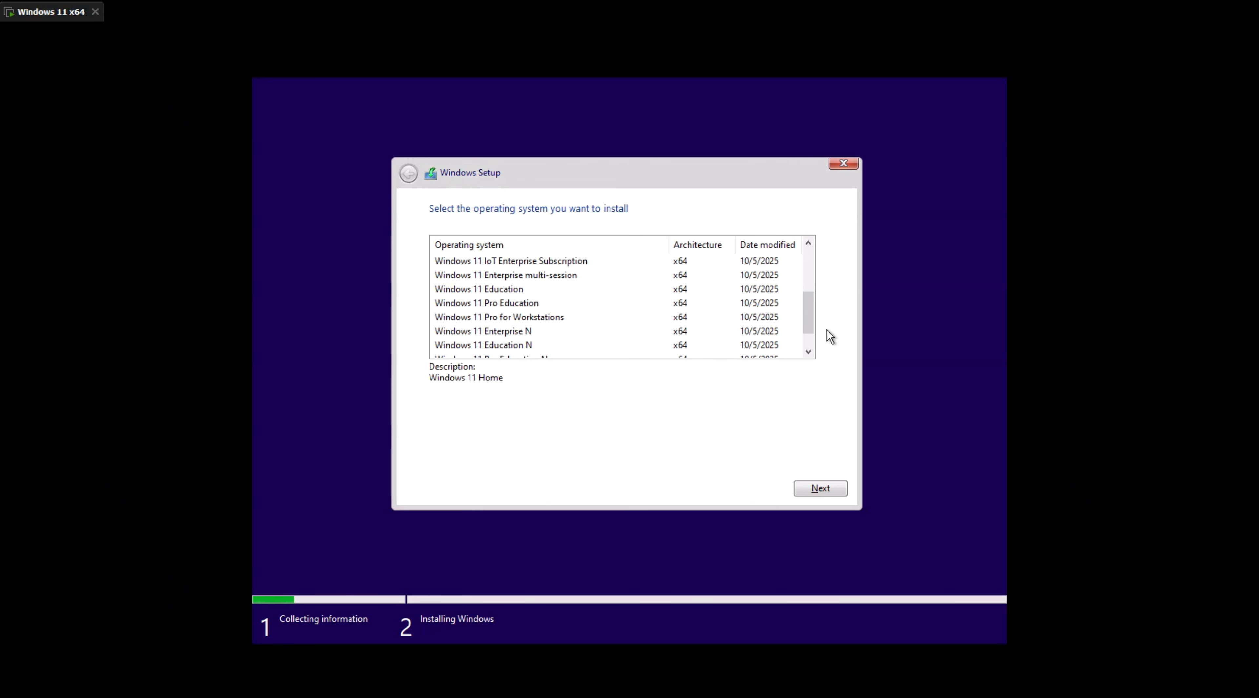
drag(812, 326, 810, 257)
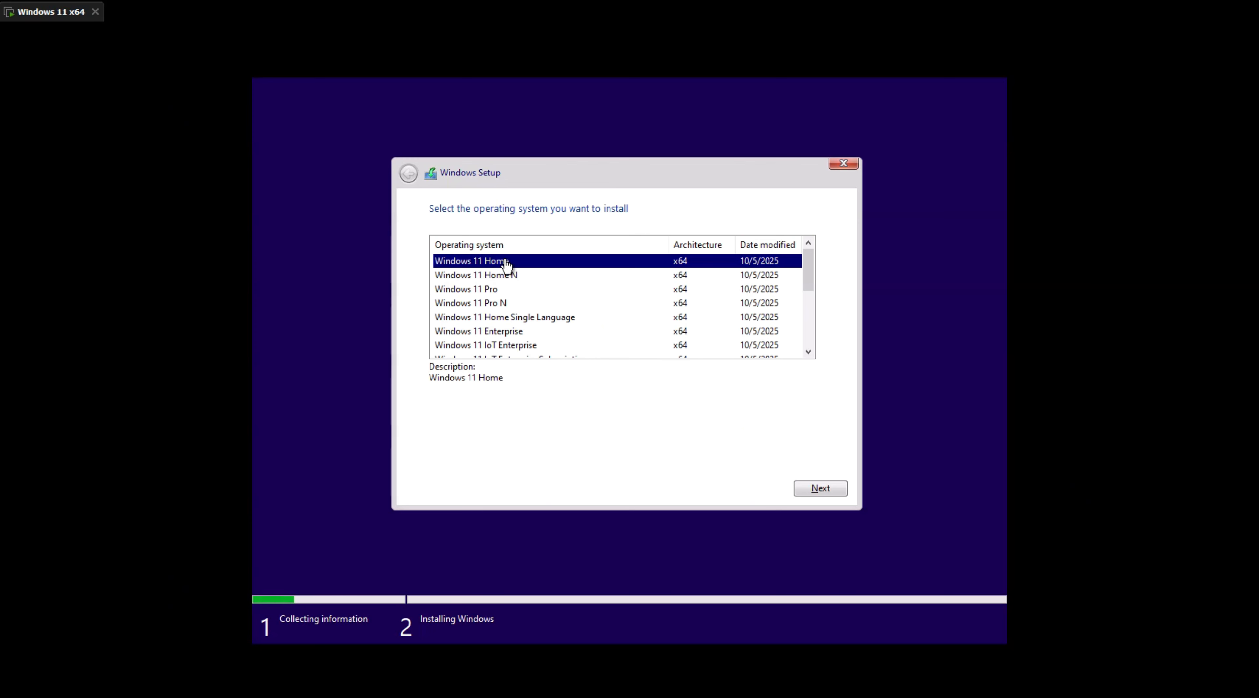
click(491, 294)
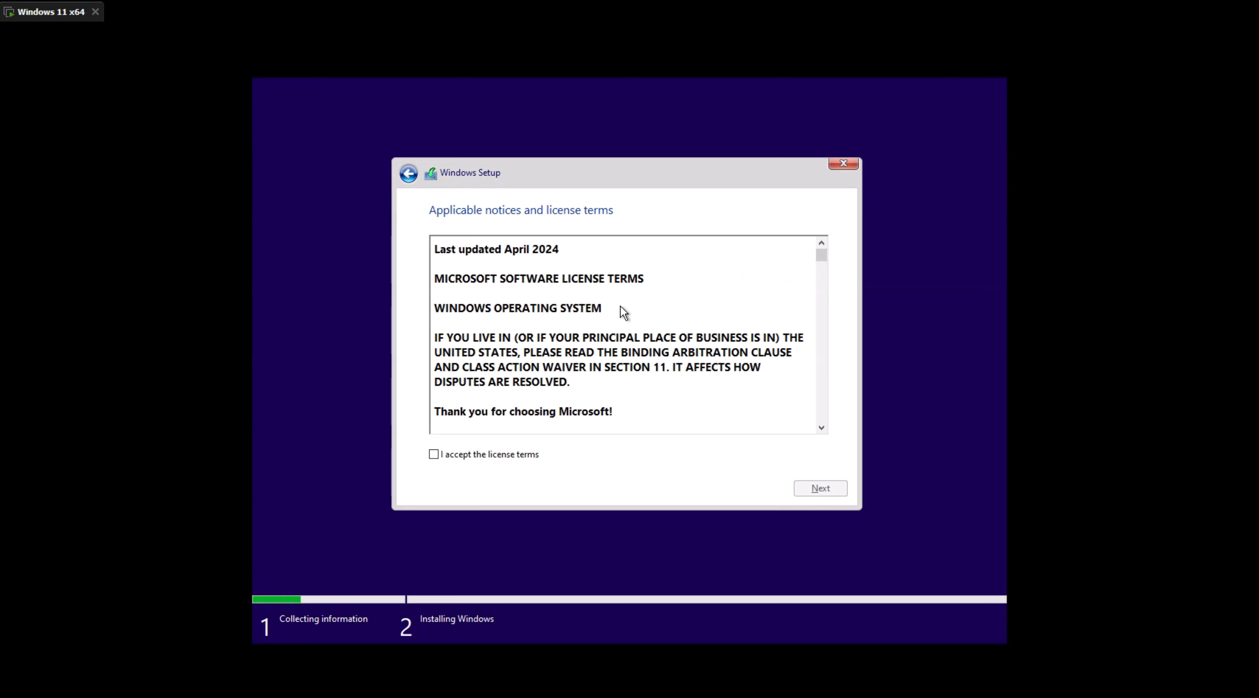
- Accept the license terms and choose the custom installation that installs Windows only
scroll(620, 305, down, 12)
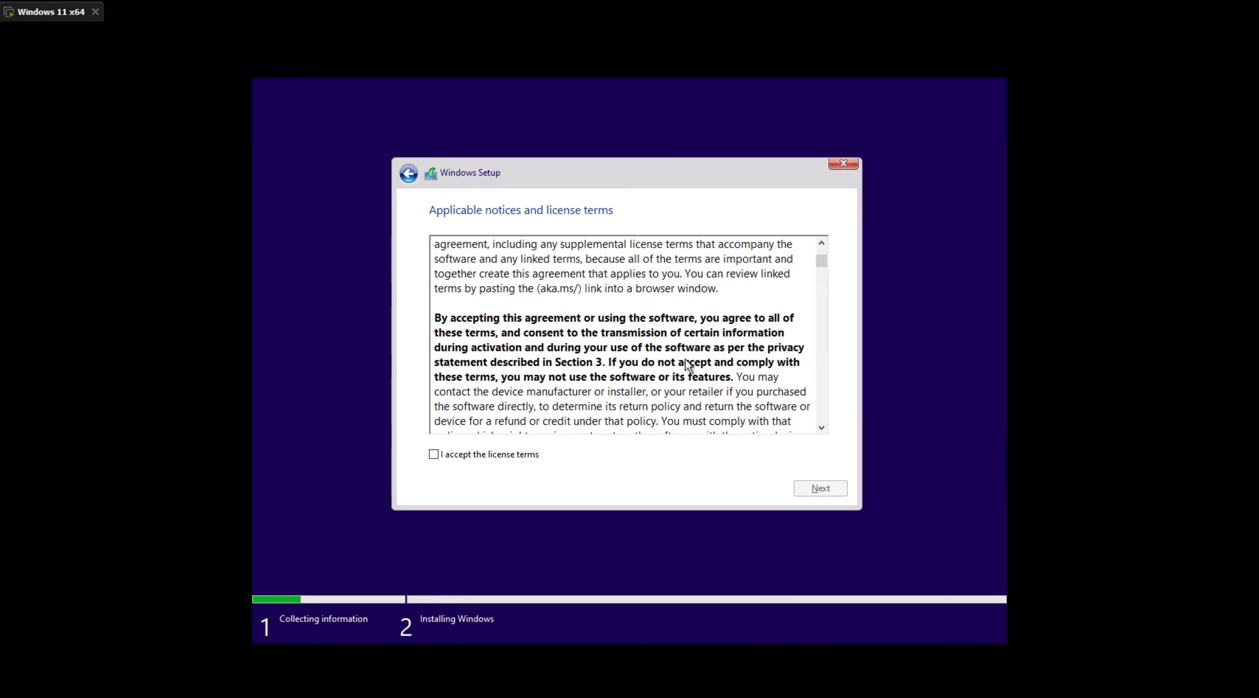
scroll(688, 365, down, 10)
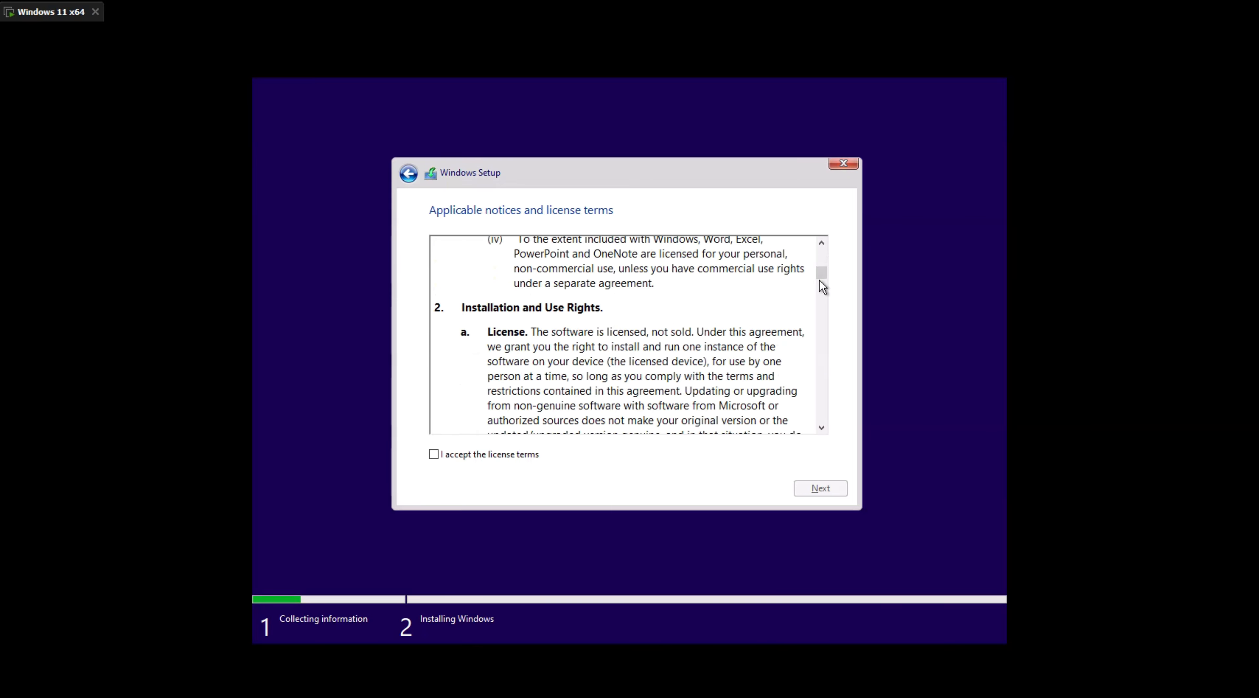
mouse_move(823, 272)
mouse_down()
mouse_move(821, 418)
mouse_move(825, 248)
mouse_up()
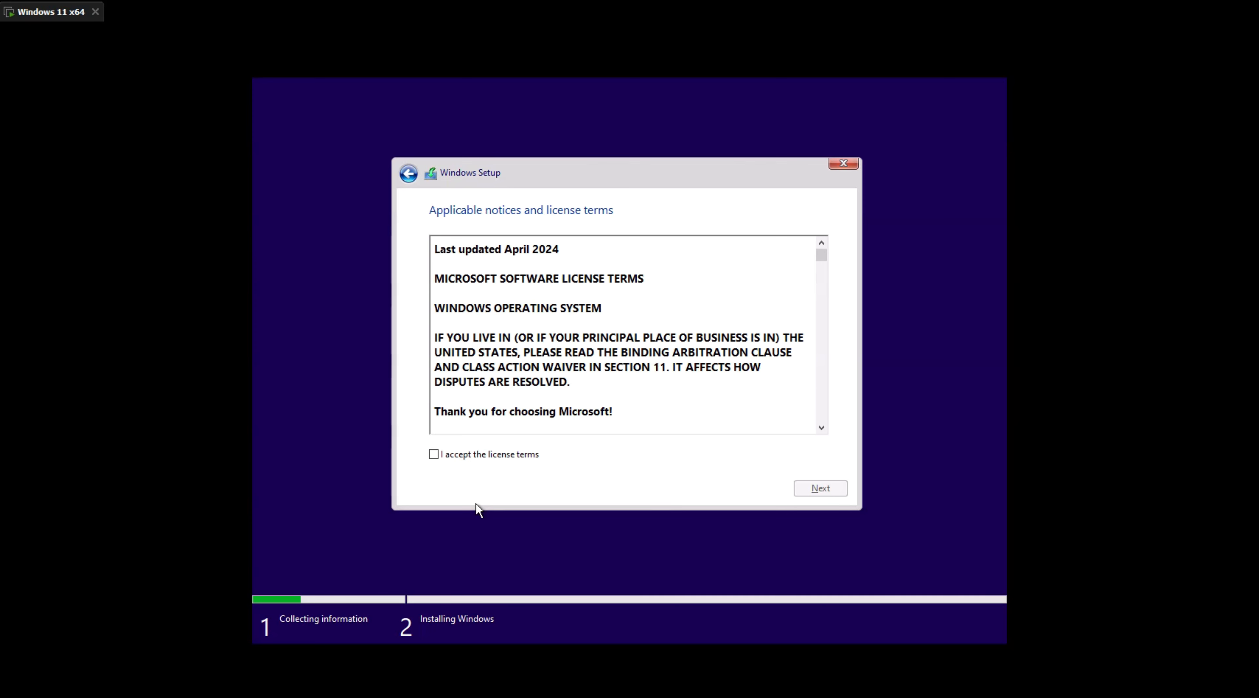
click(433, 456)
click(802, 490)
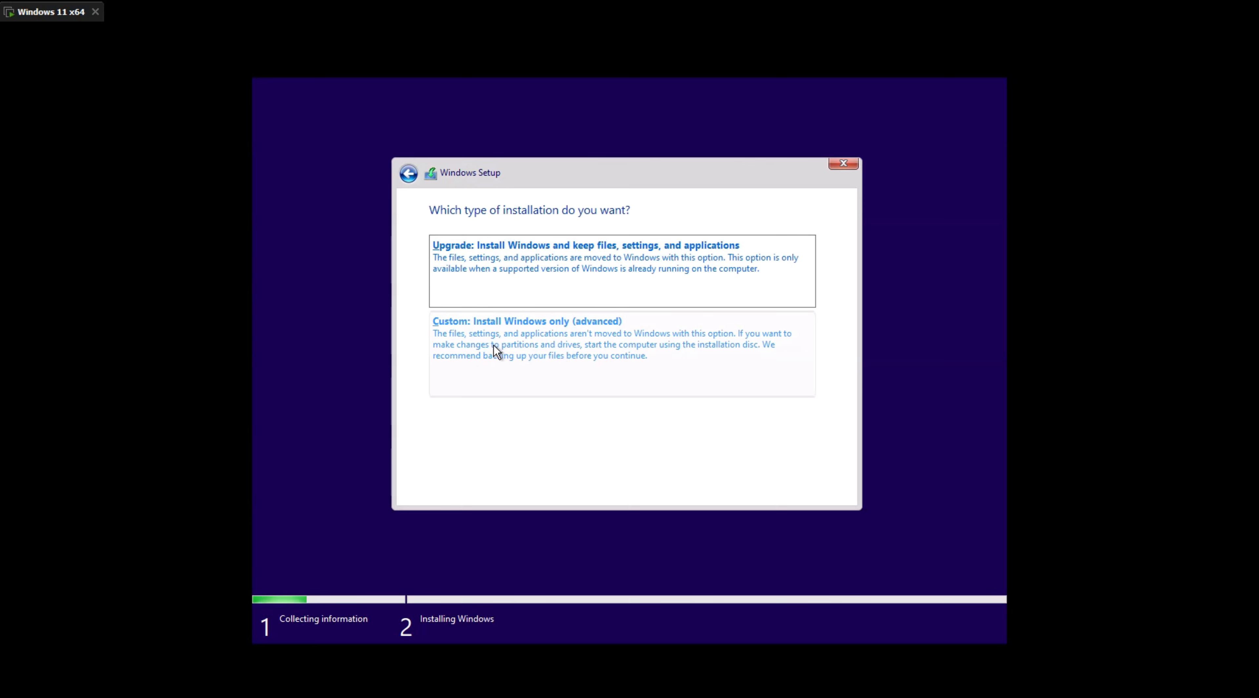
click(537, 344)
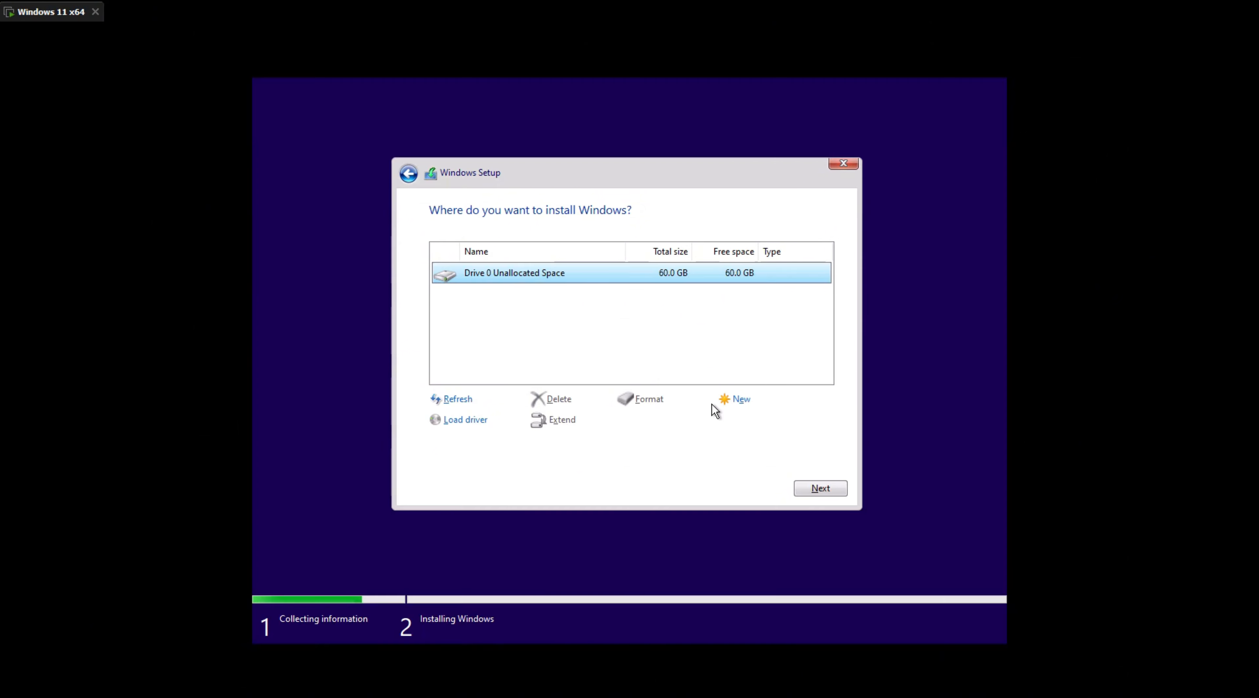
- Create a 31440 MB partition from Drive 0's unallocated space, allowing additional partitions for system files
click(740, 399)
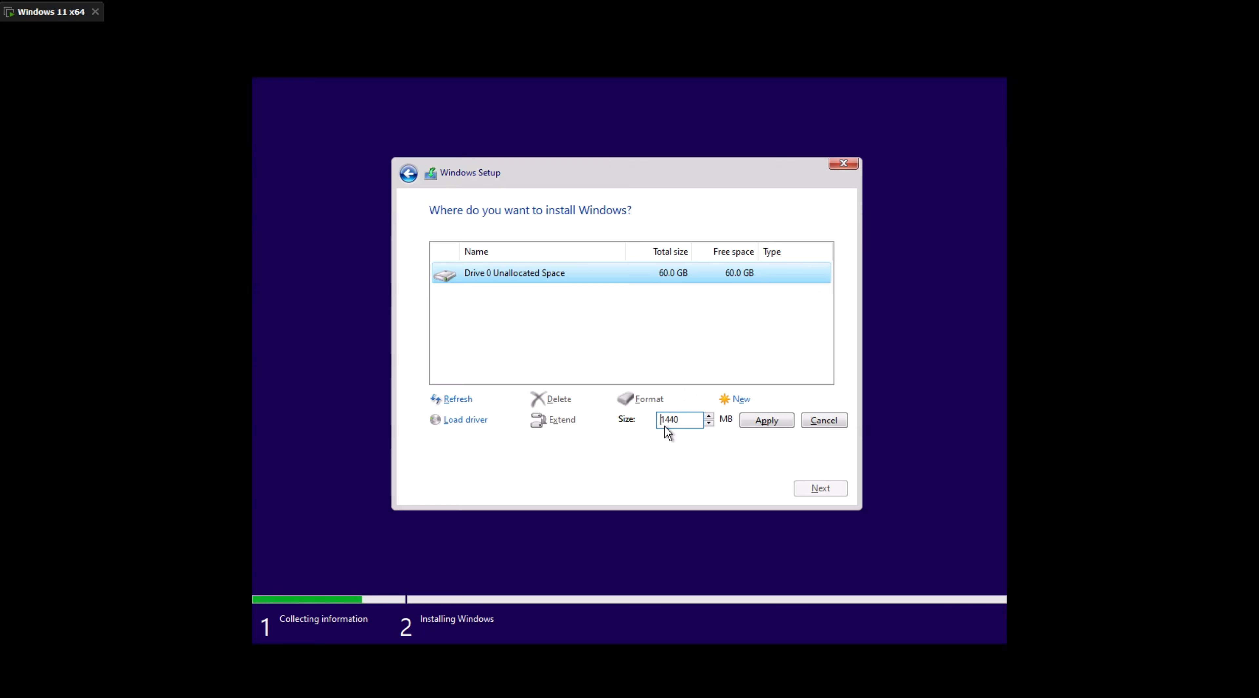
text(3)
click(758, 422)
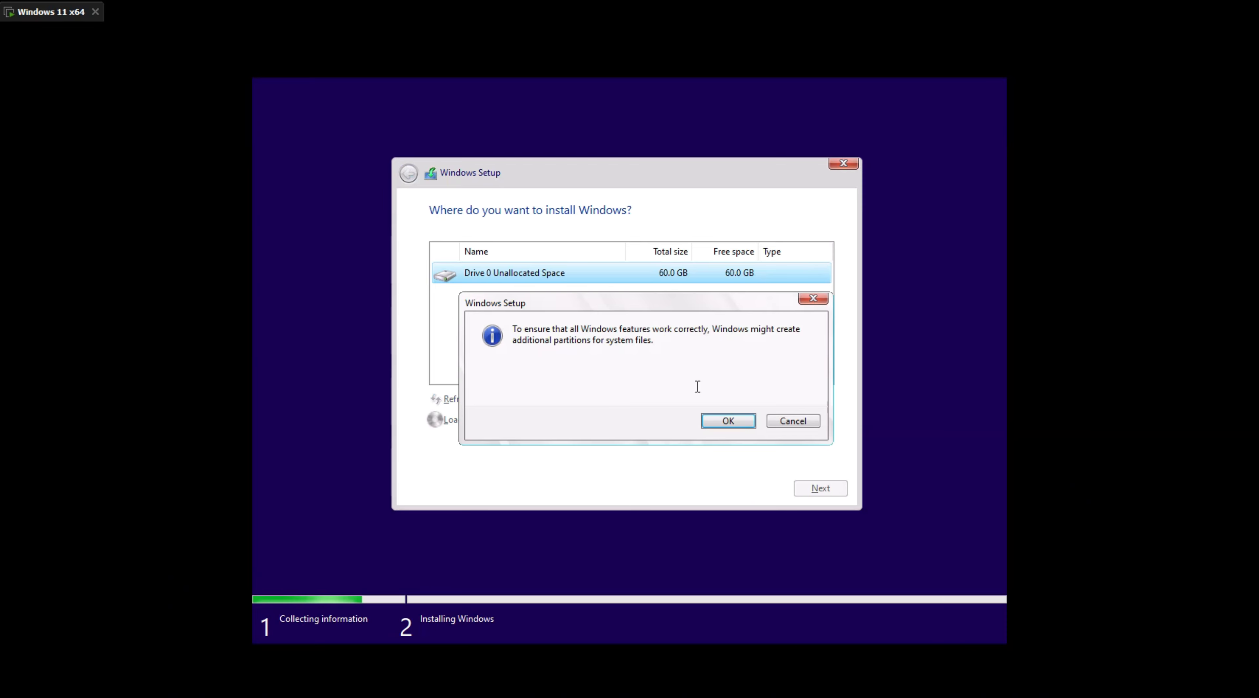
click(720, 418)
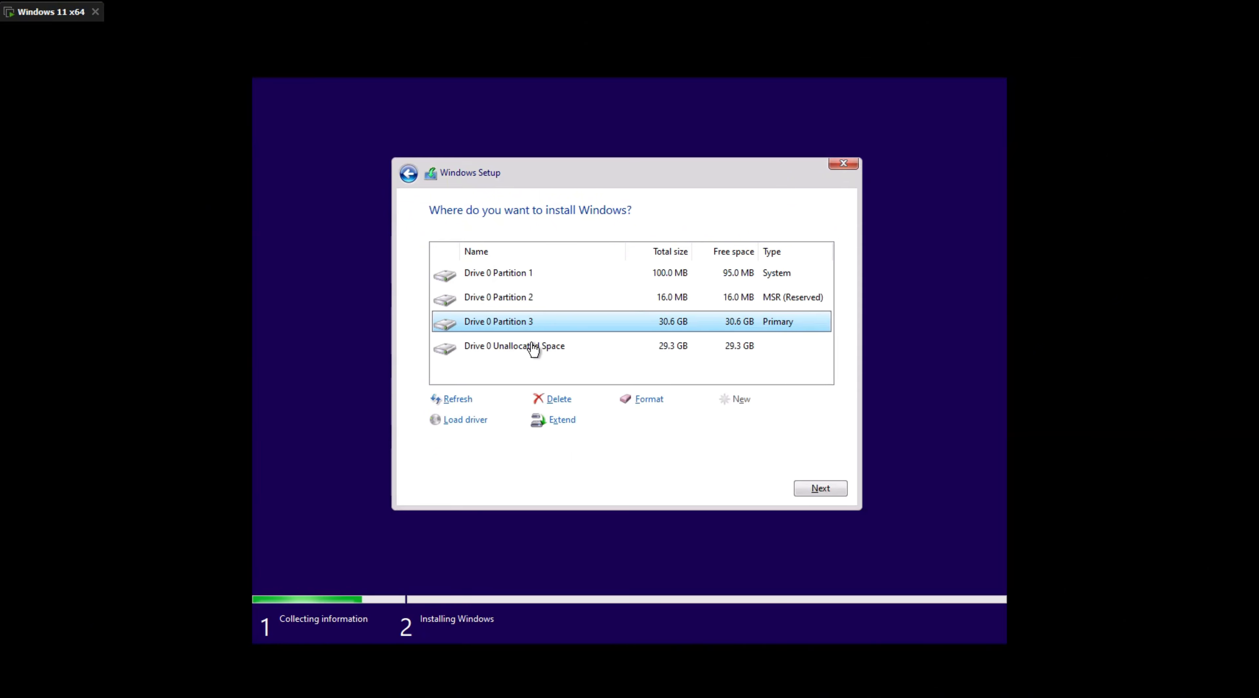
- Examine the system, reserved and primary partitions and the remaining unallocated space on Drive 0 as installation targets
click(517, 279)
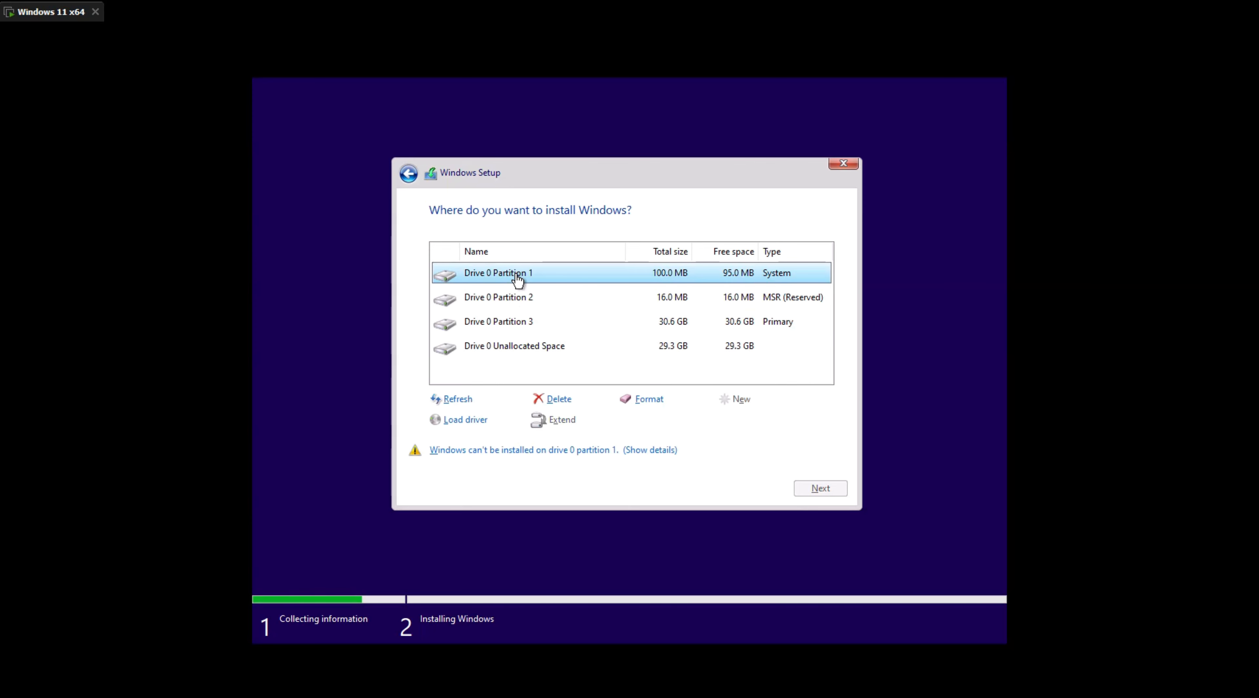
click(517, 303)
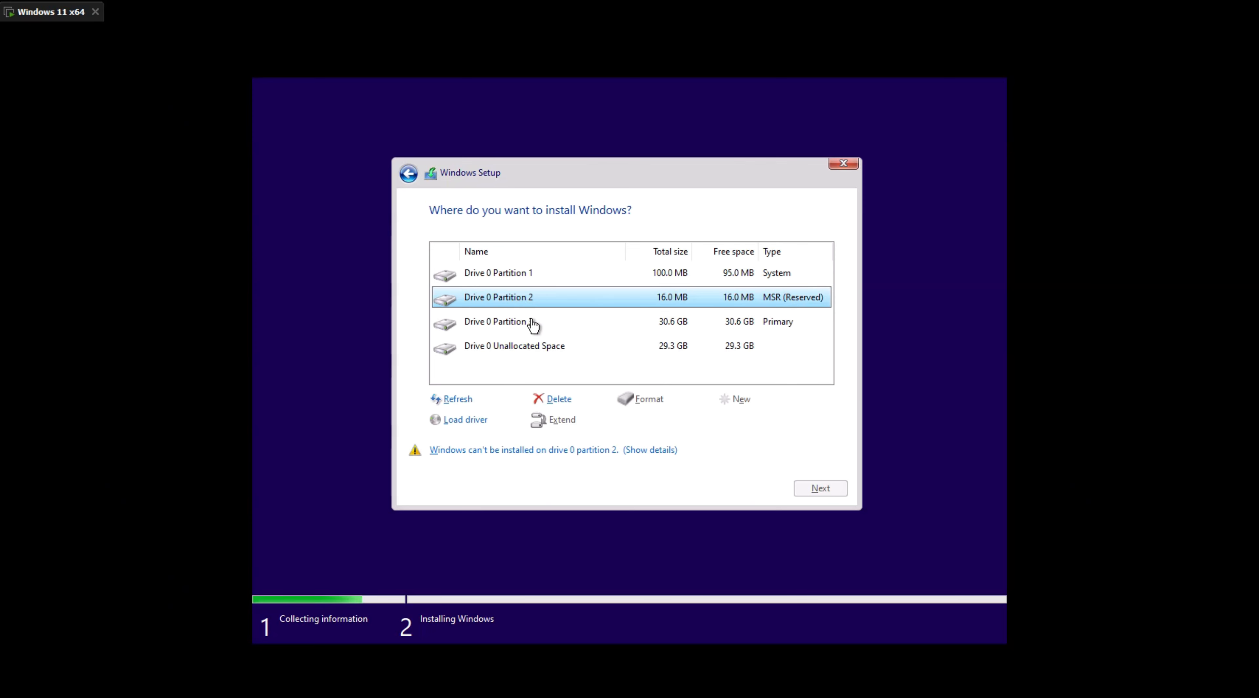
click(523, 330)
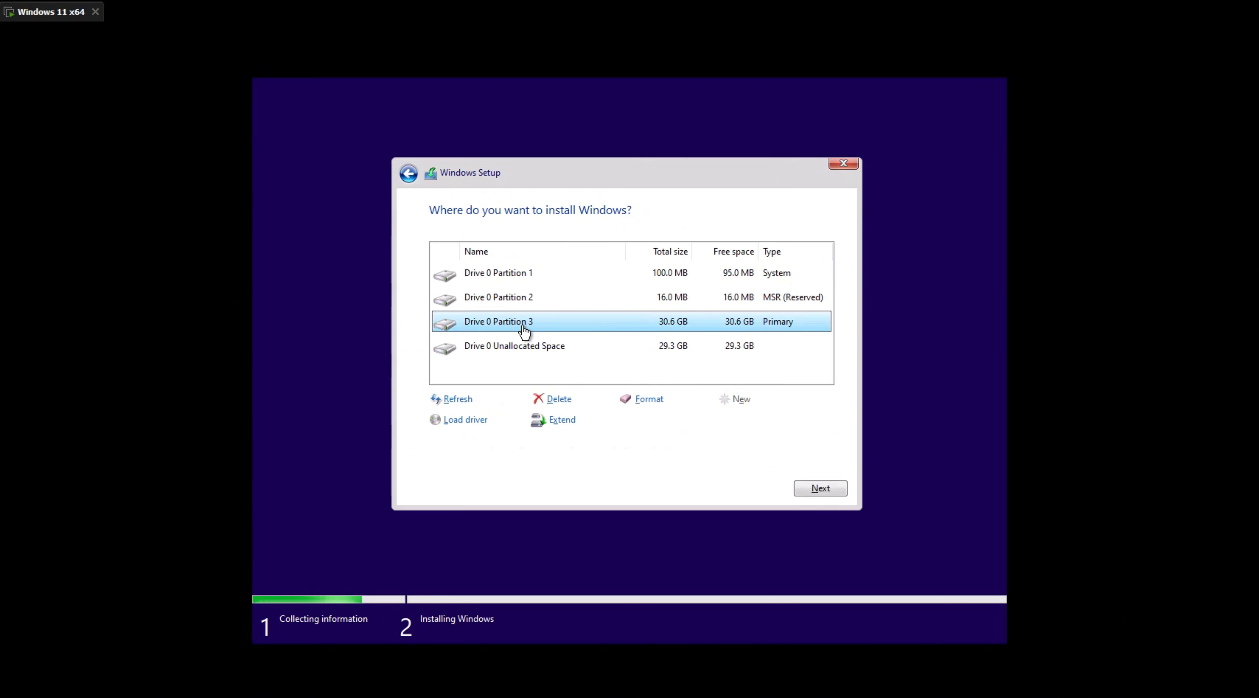
click(532, 355)
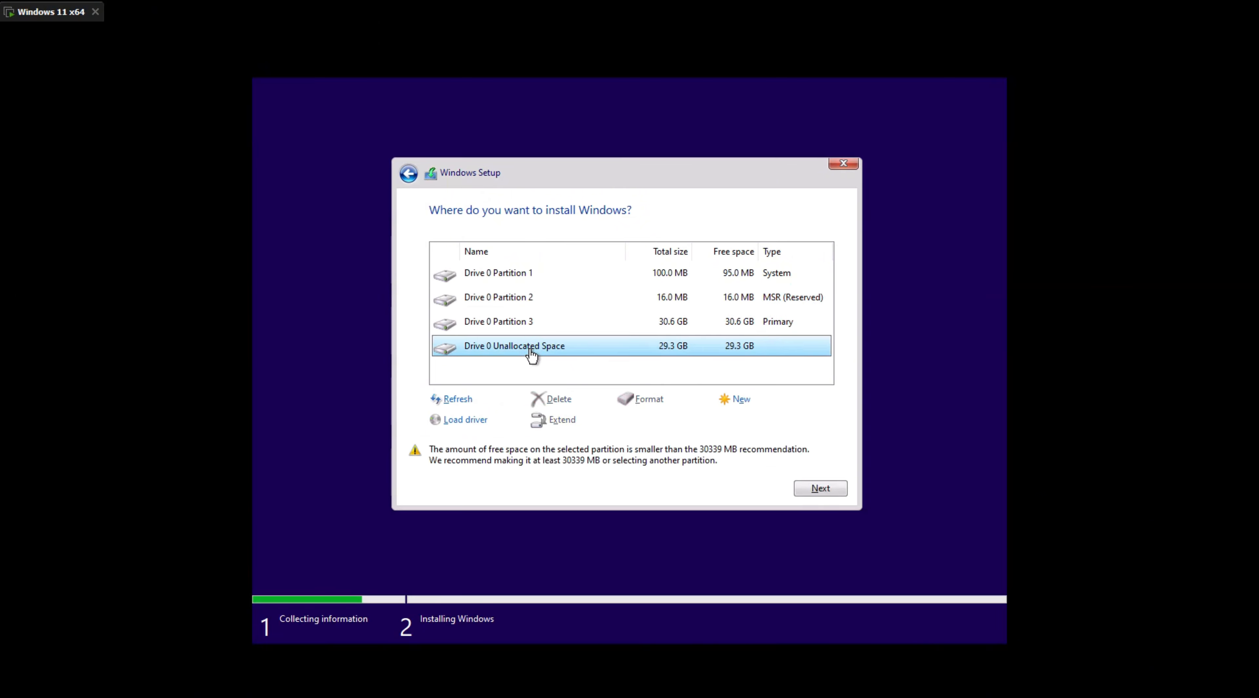
click(522, 326)
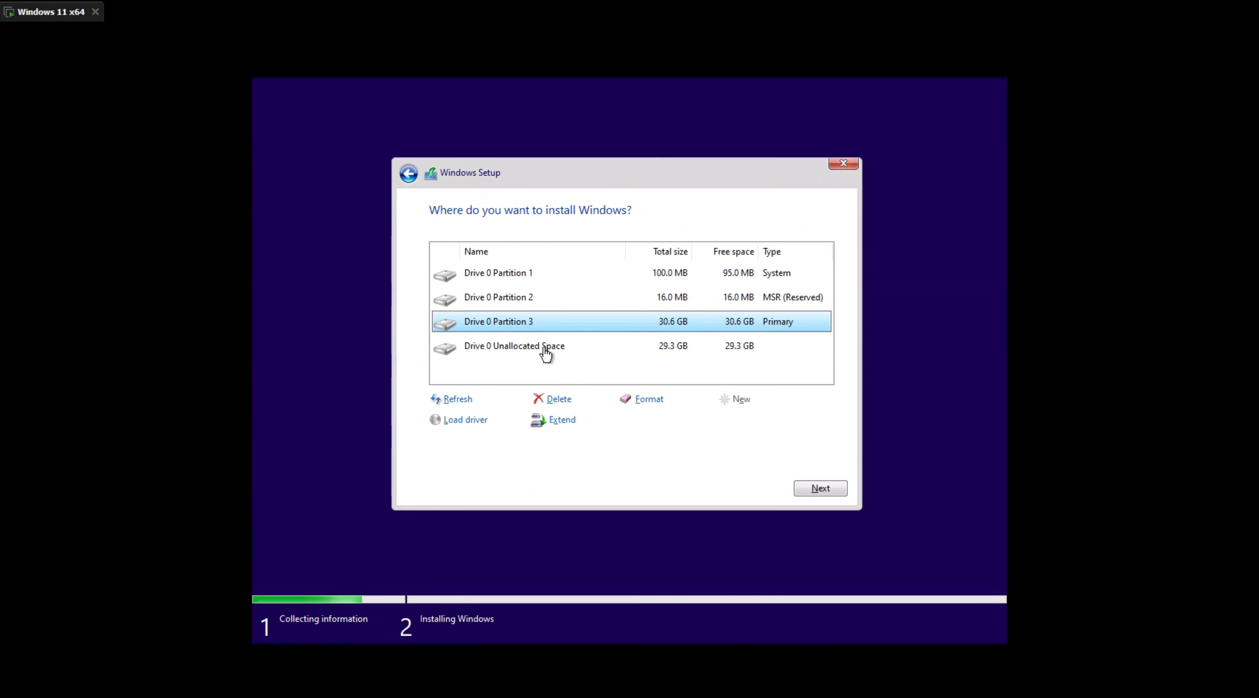
click(483, 348)
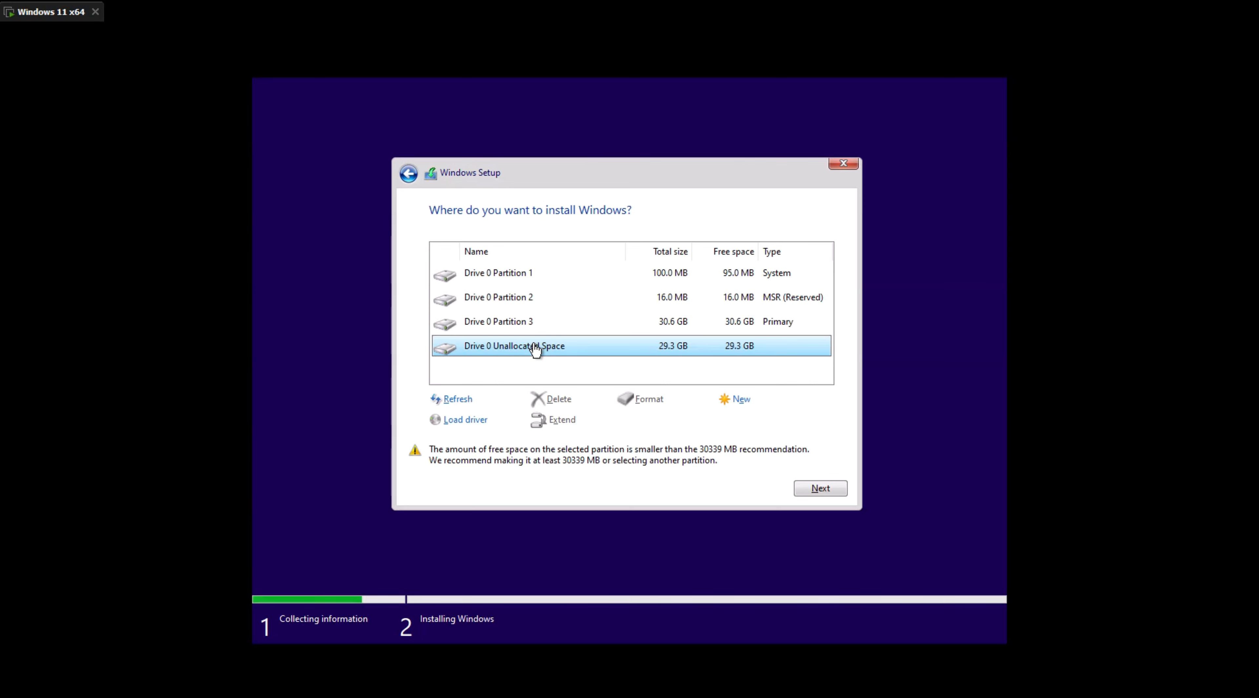
- Delete the system, MSR (Reserved) and primary partitions from Drive 0
click(538, 272)
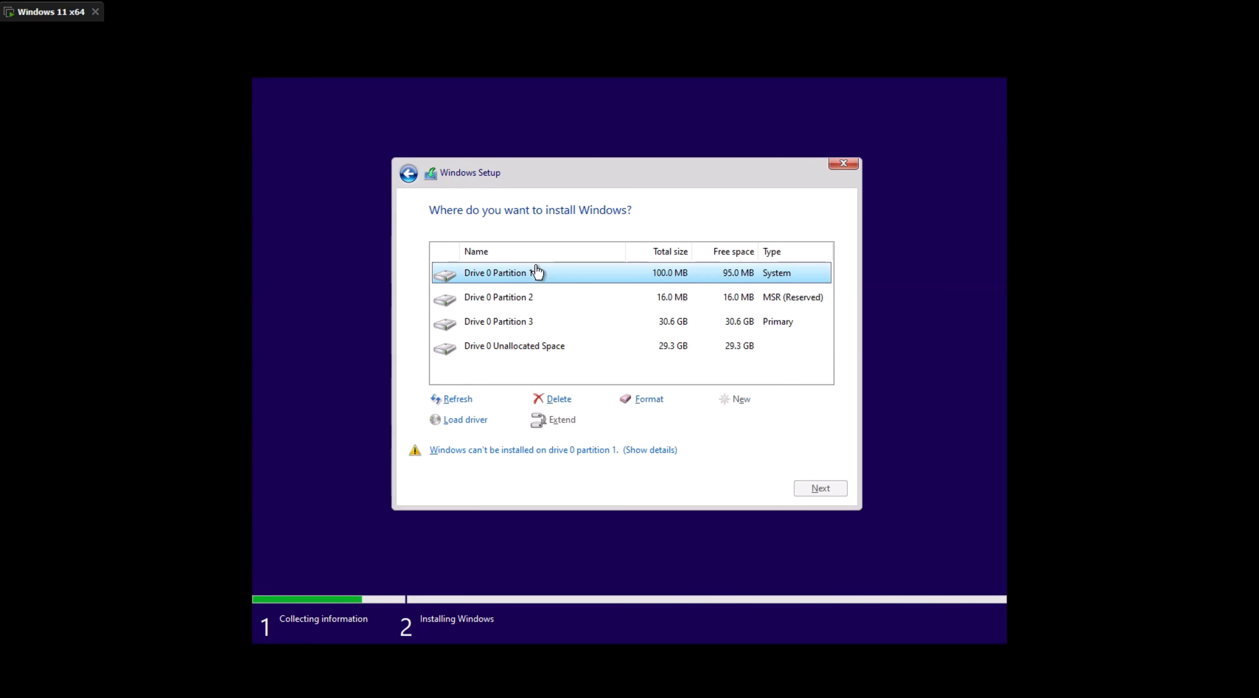
click(549, 399)
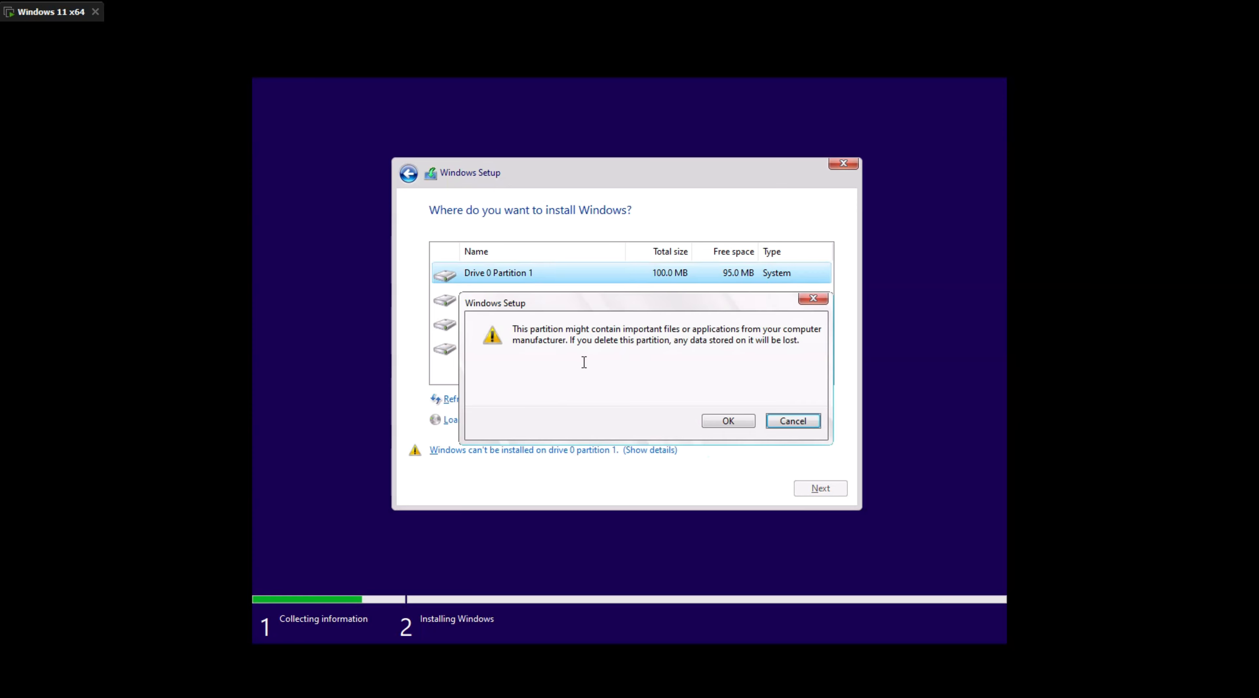
click(710, 420)
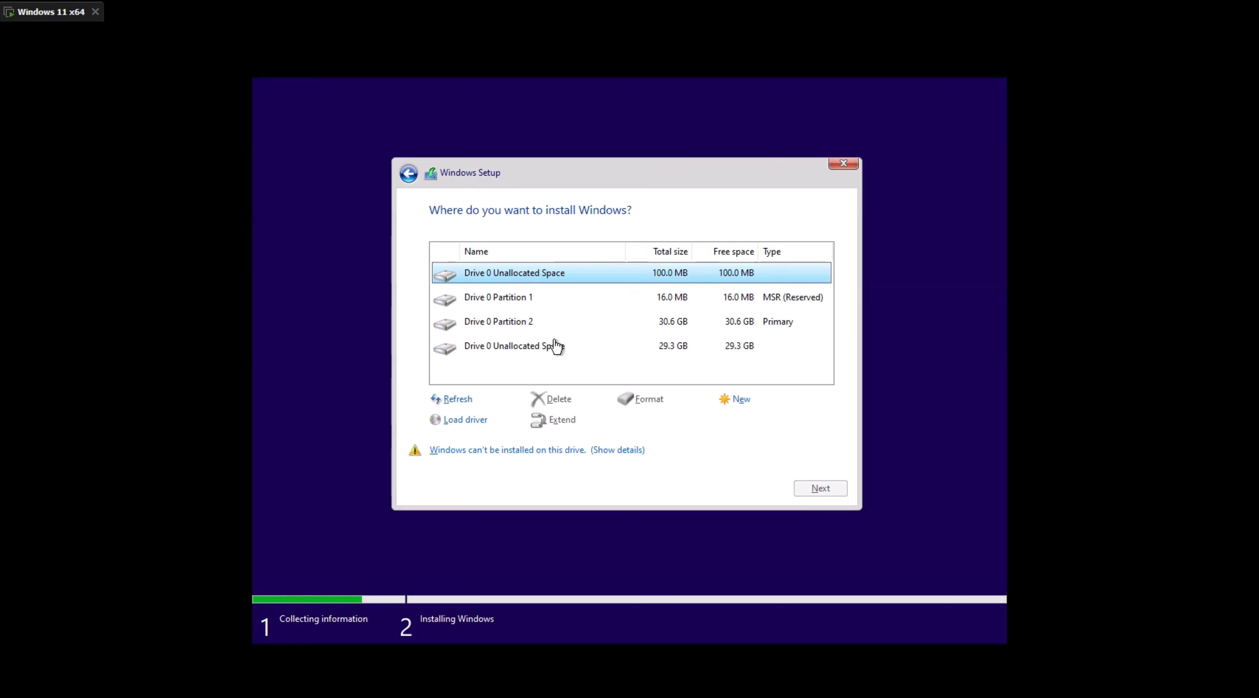
click(521, 297)
click(559, 399)
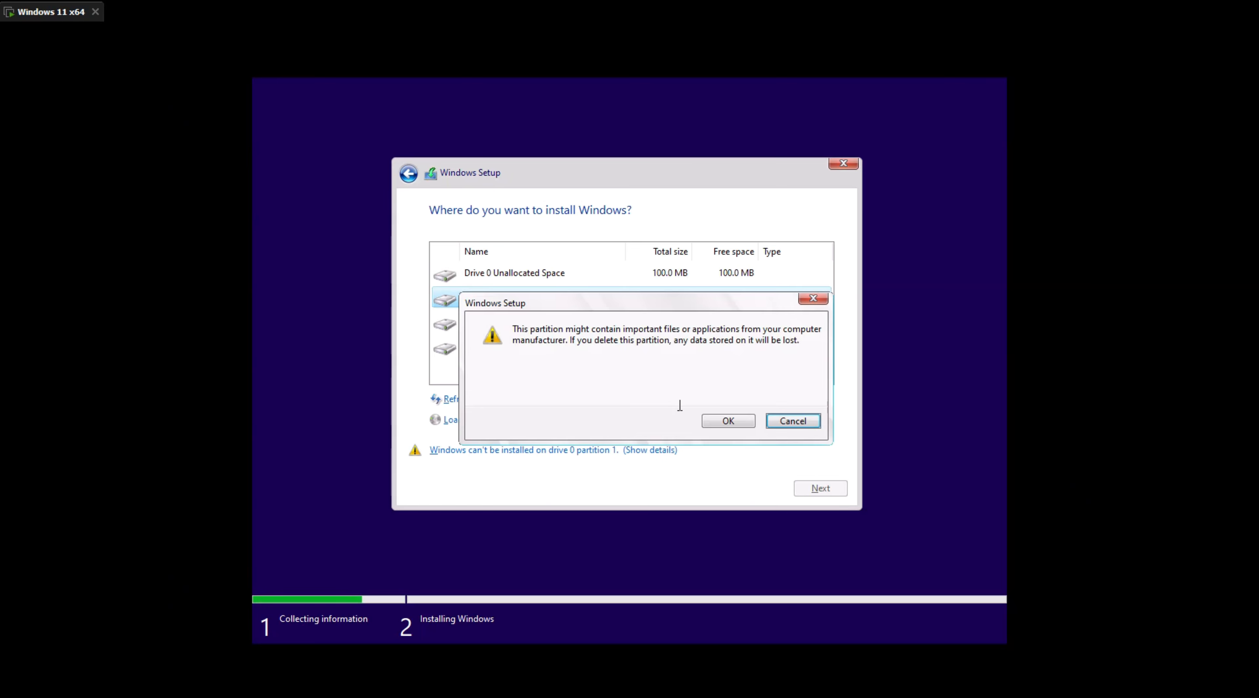
click(715, 418)
click(517, 297)
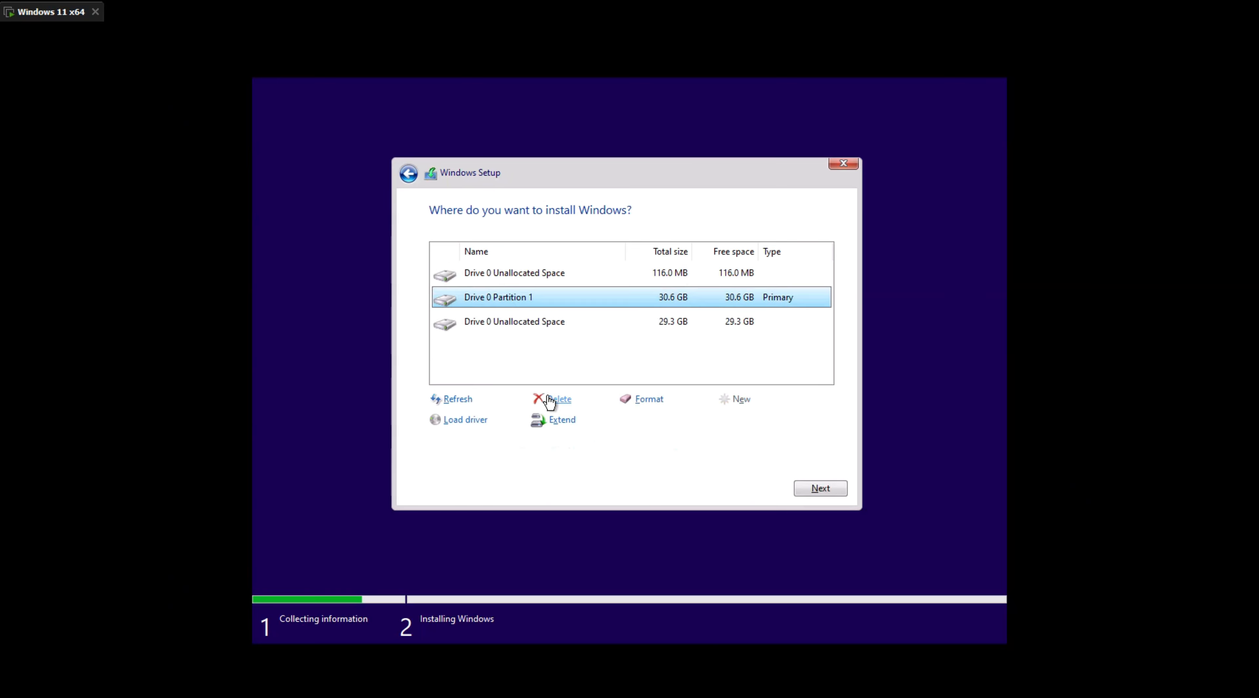
click(555, 399)
click(735, 419)
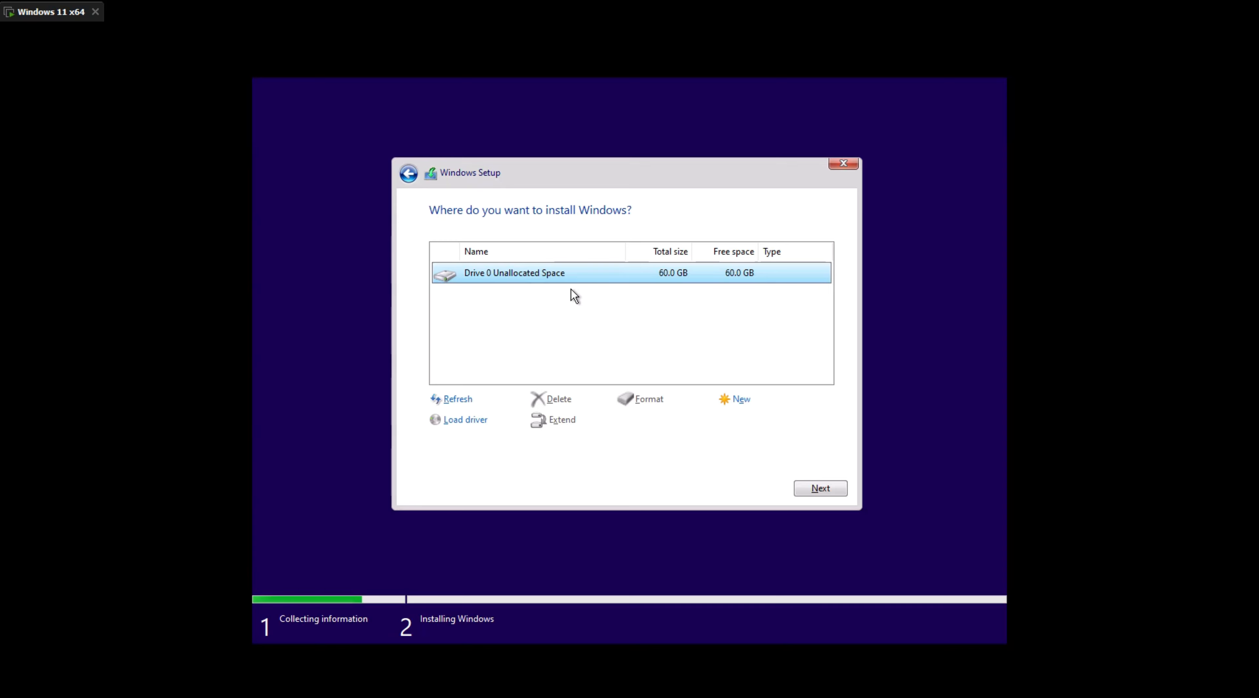
- Install Windows on Drive 0's unallocated space and confirm United States as the country or region
click(824, 493)
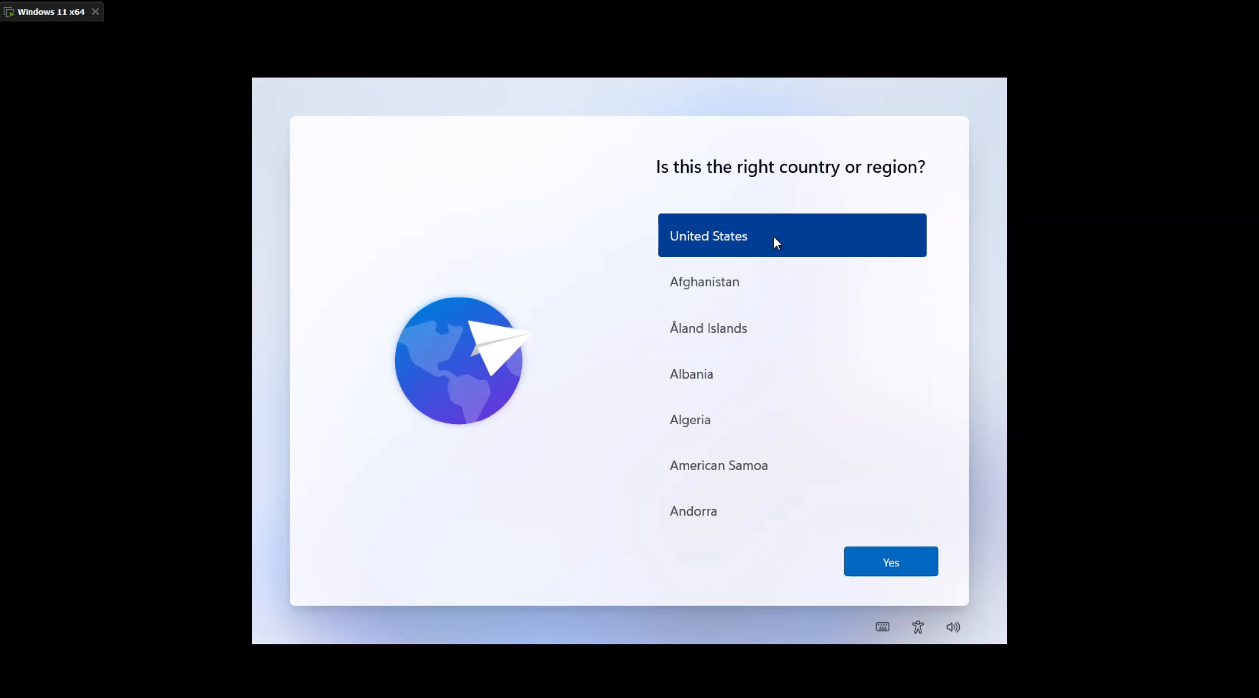
click(911, 562)
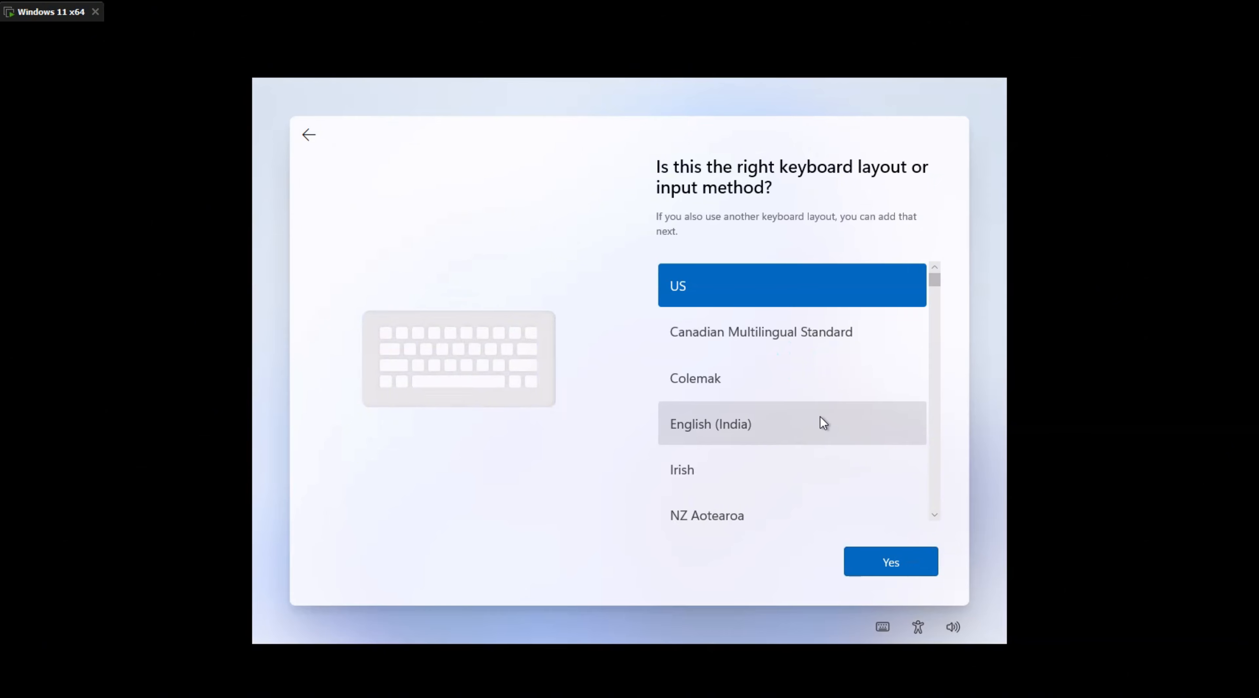
- Choose United States-International as the keyboard layout and skip adding a second layout
scroll(813, 380, down, 4)
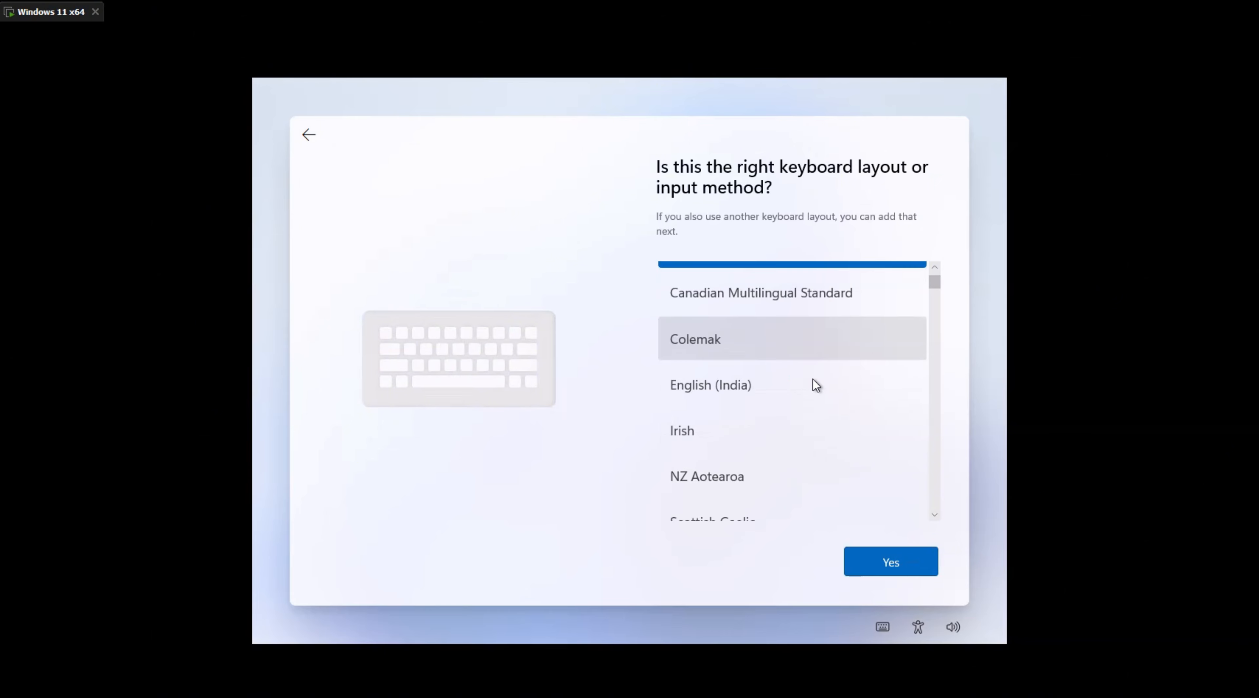
scroll(813, 378, down, 3)
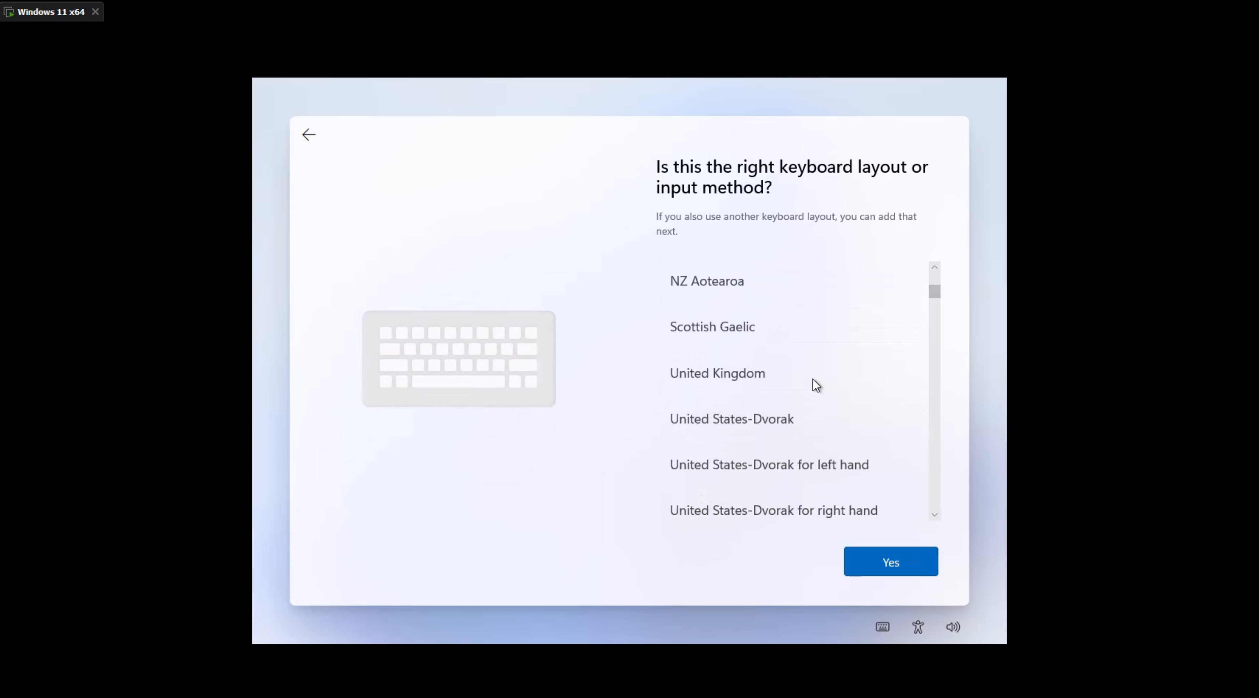
scroll(813, 379, down, 1)
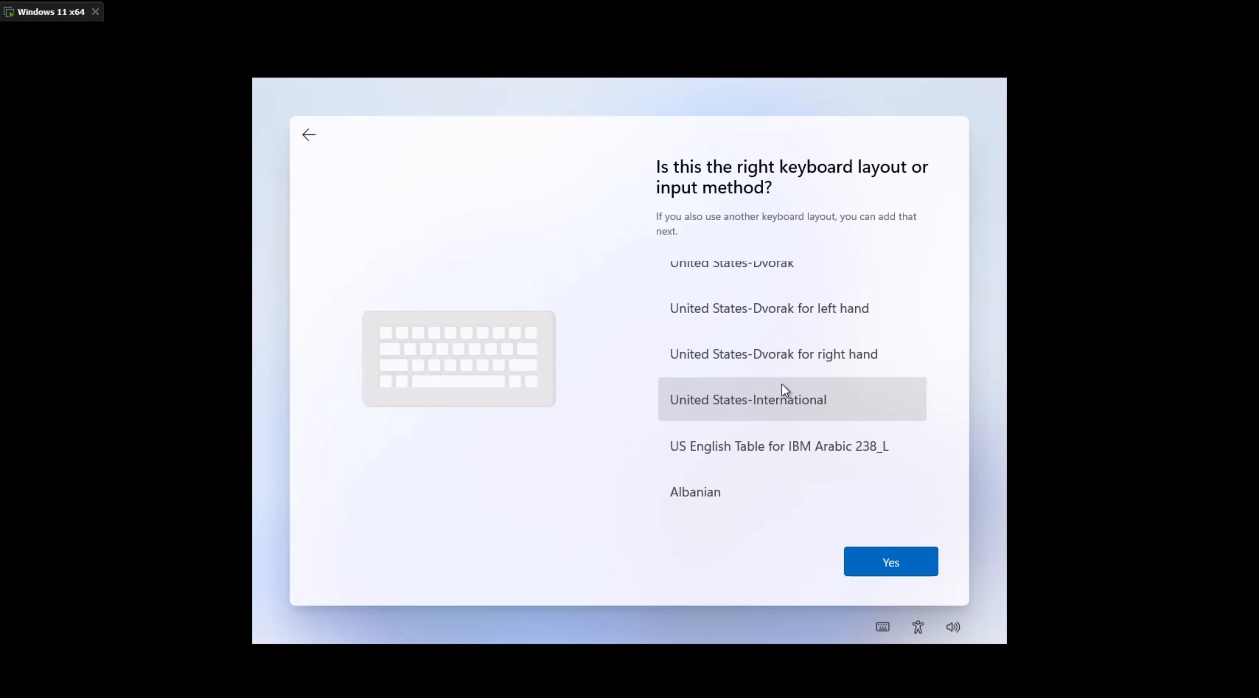
click(756, 405)
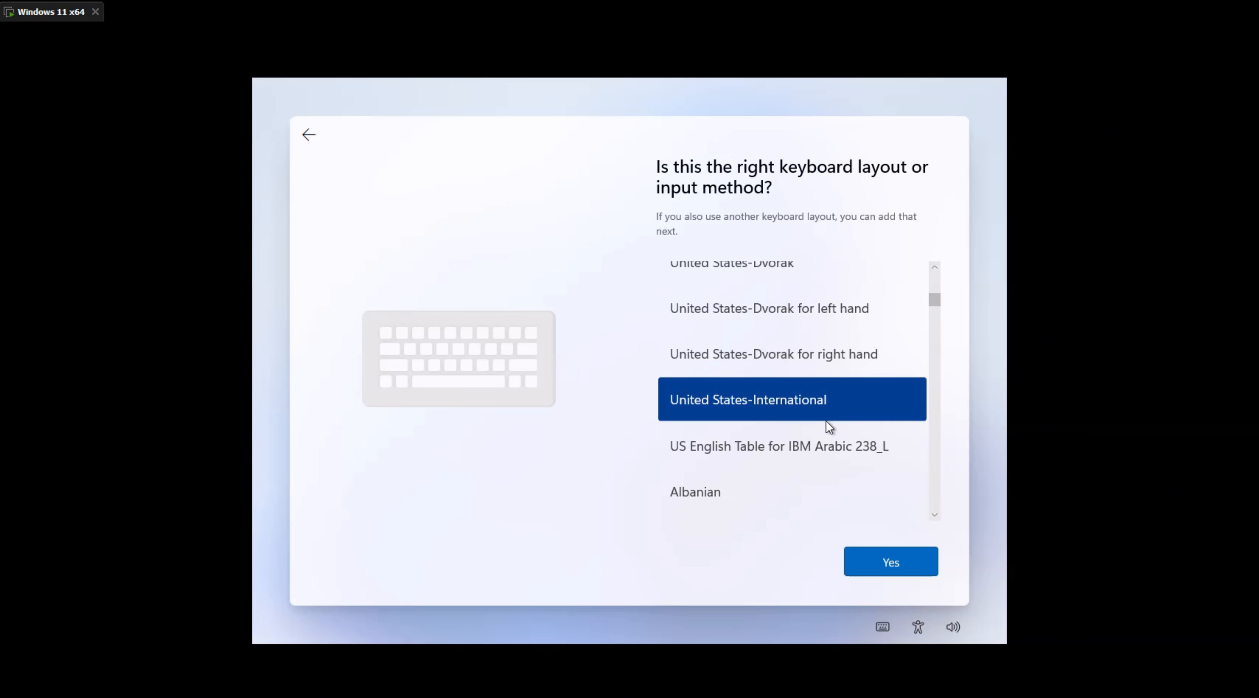
click(886, 567)
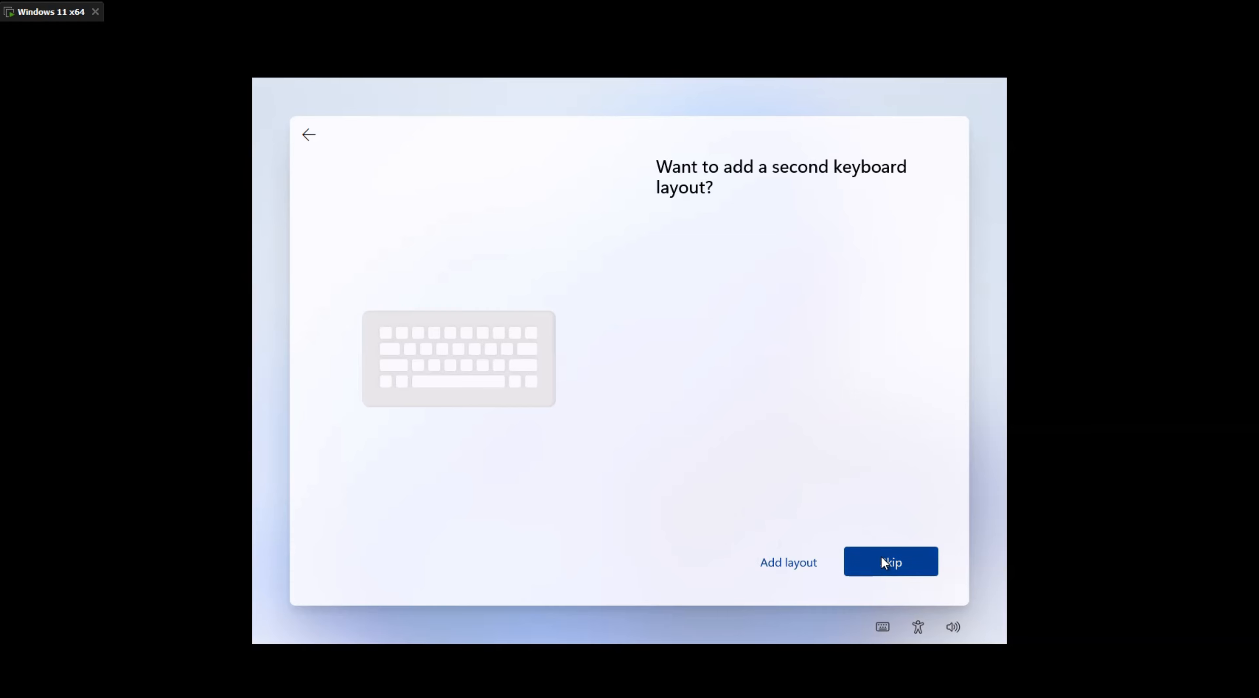
click(888, 567)
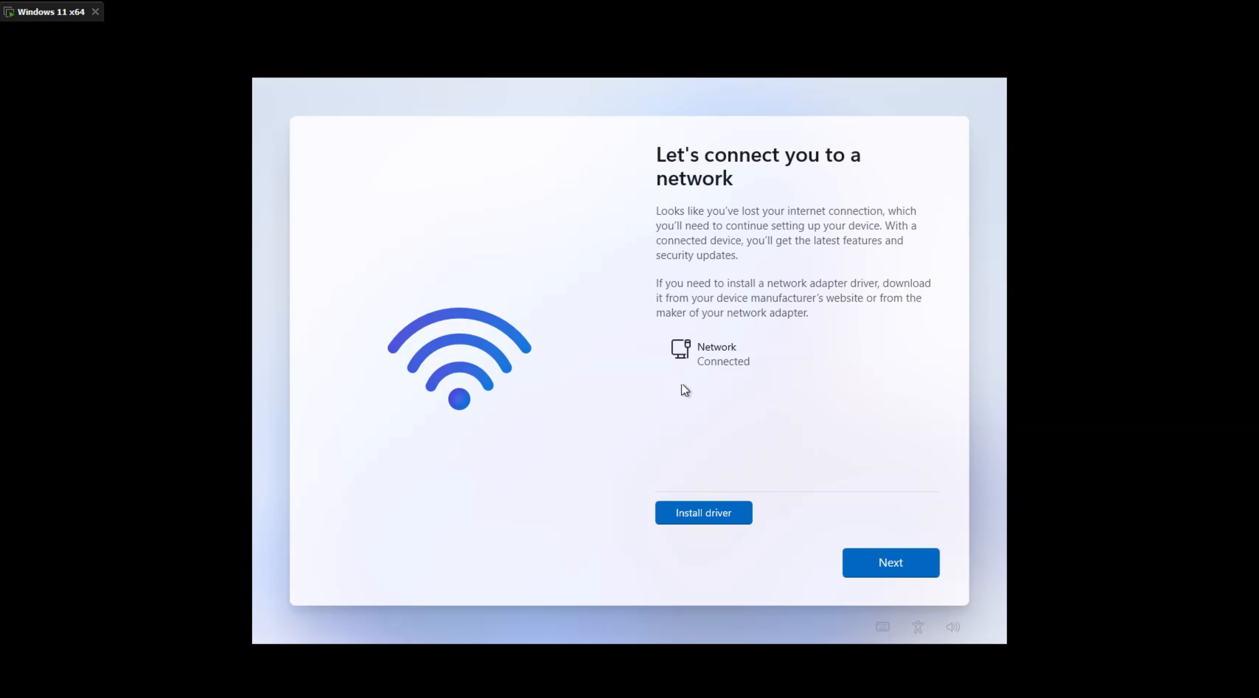
- Continue setup with the connected network and name the device PC01
click(884, 563)
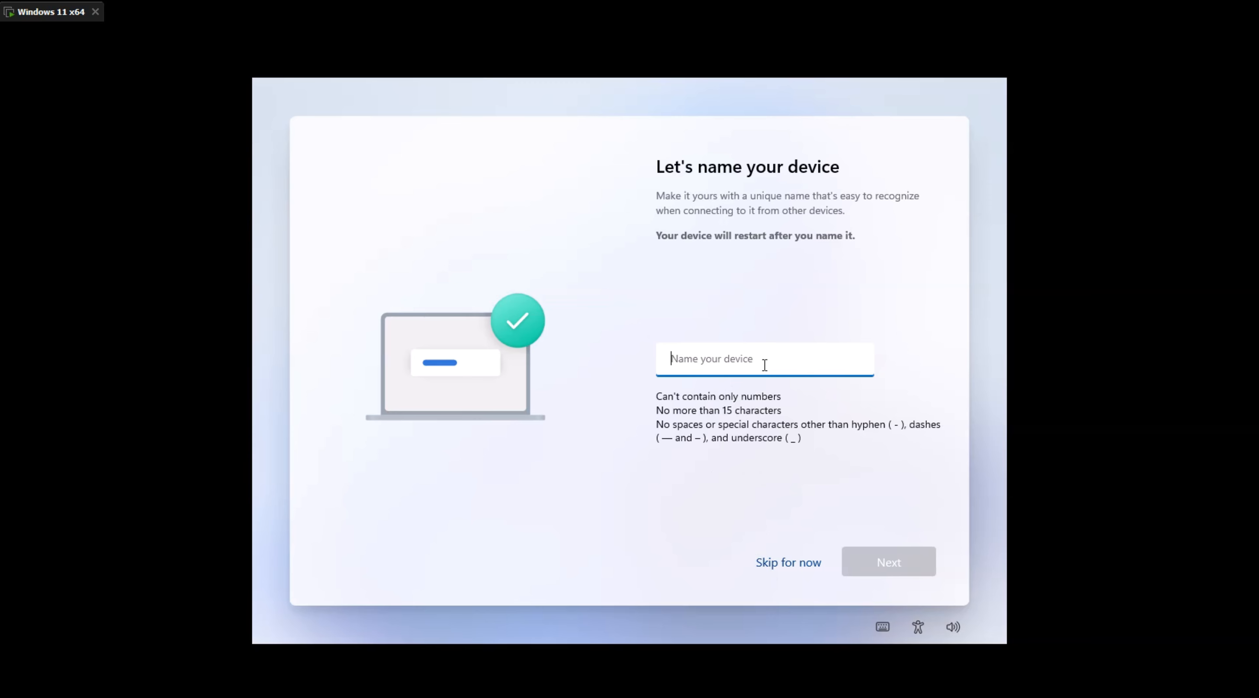
text(p)
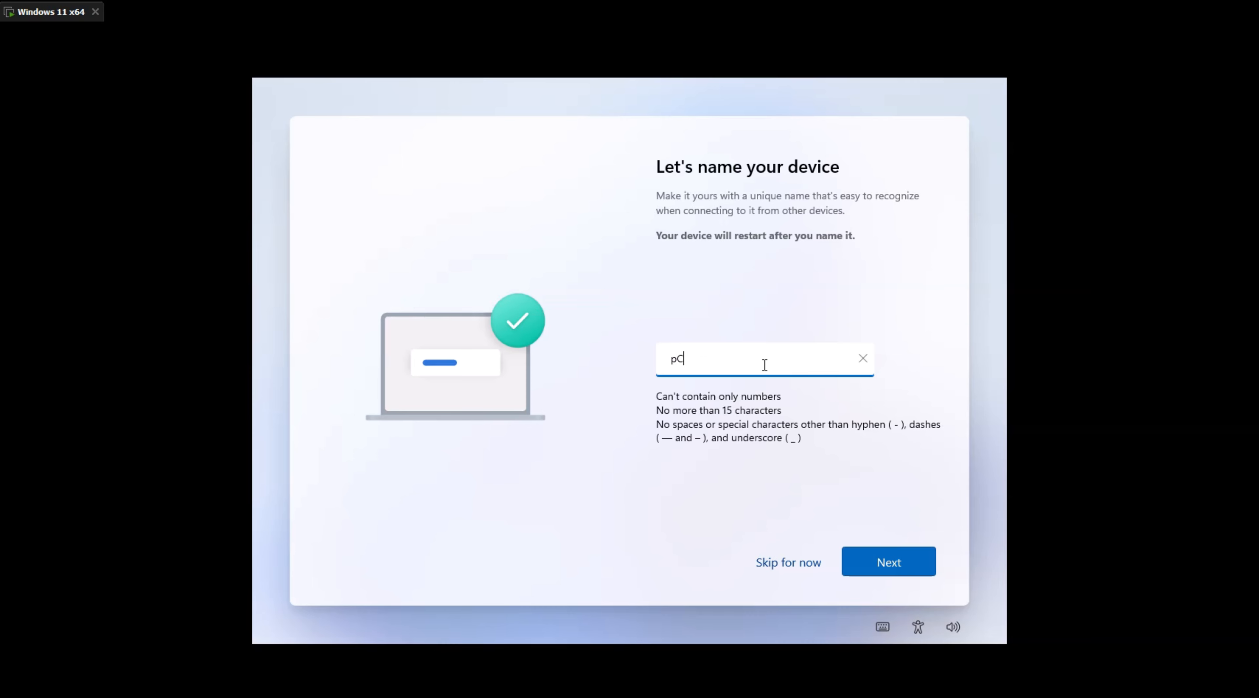
key(BackSpace)
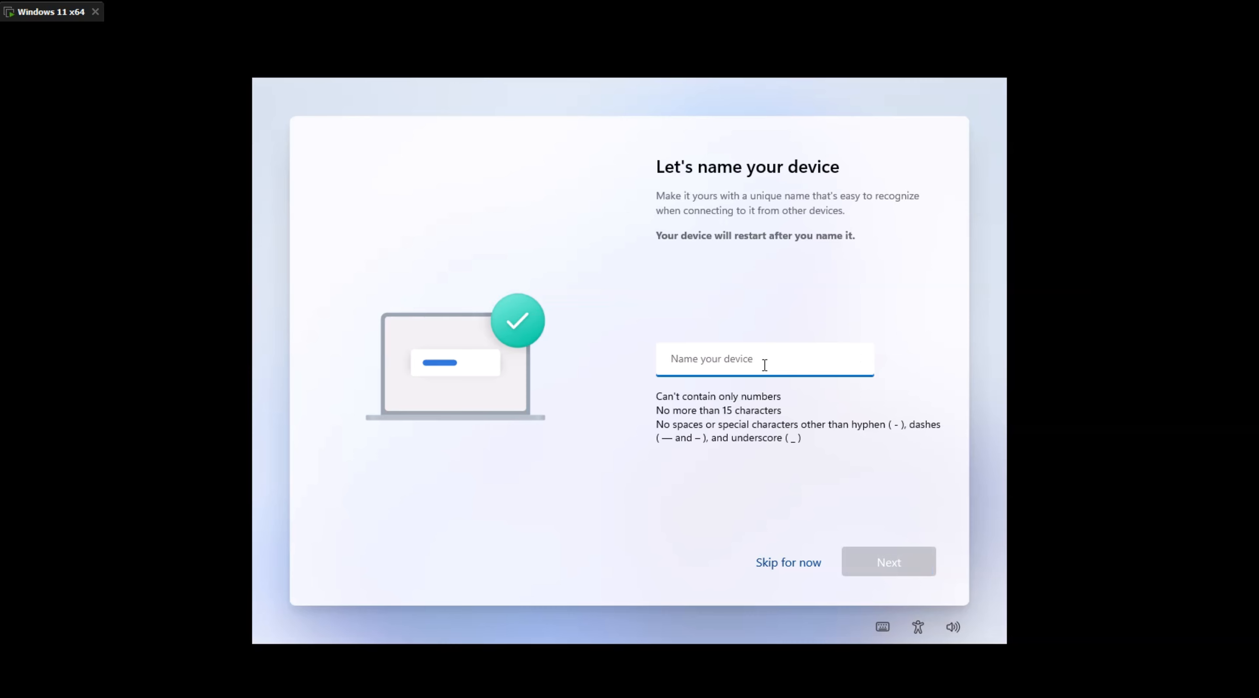
text(PC01)
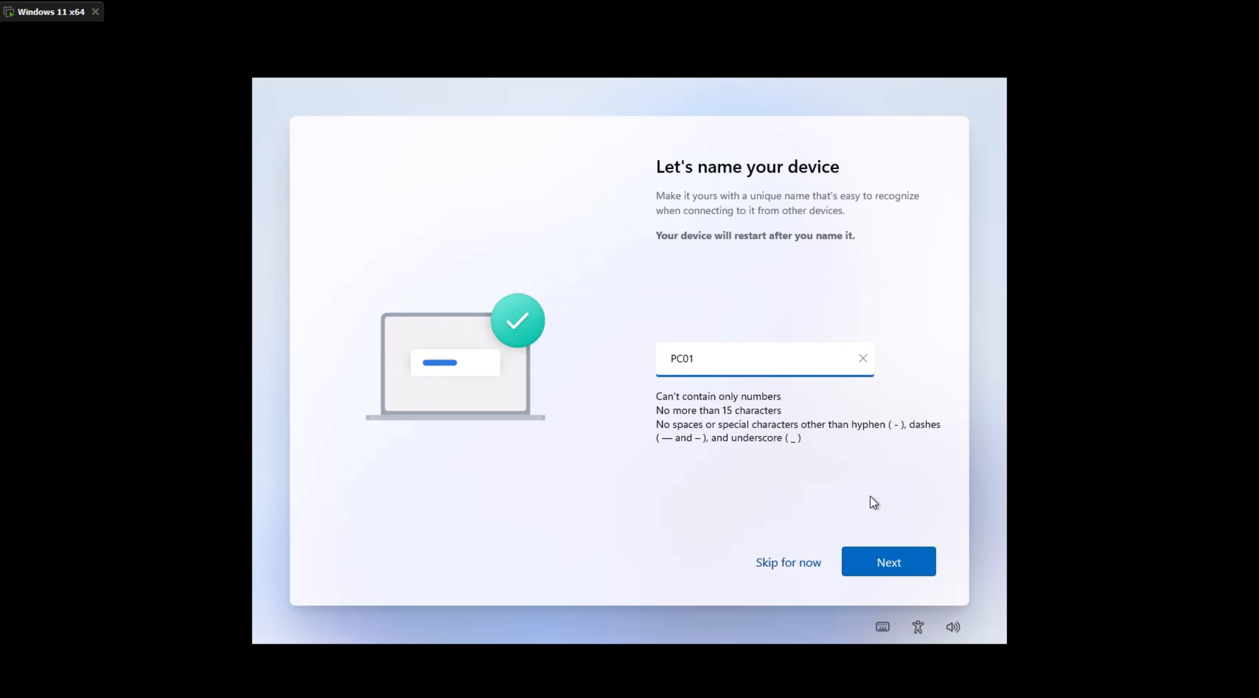
click(889, 563)
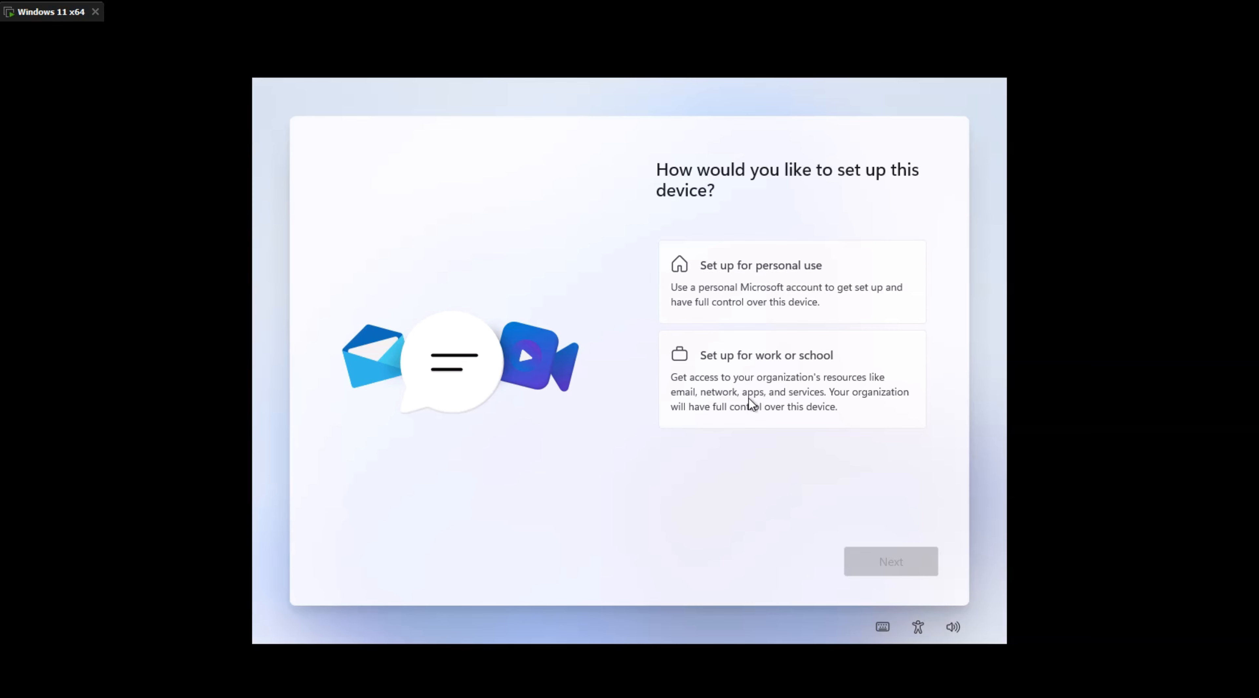
click(764, 278)
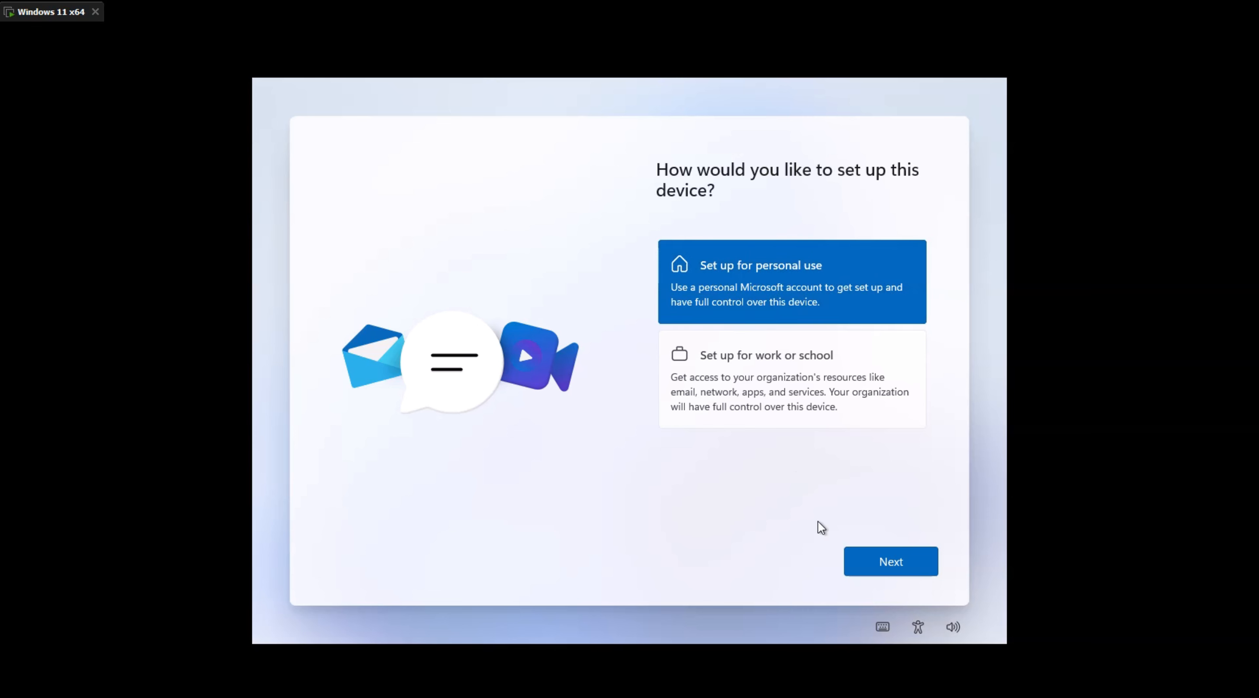
click(909, 567)
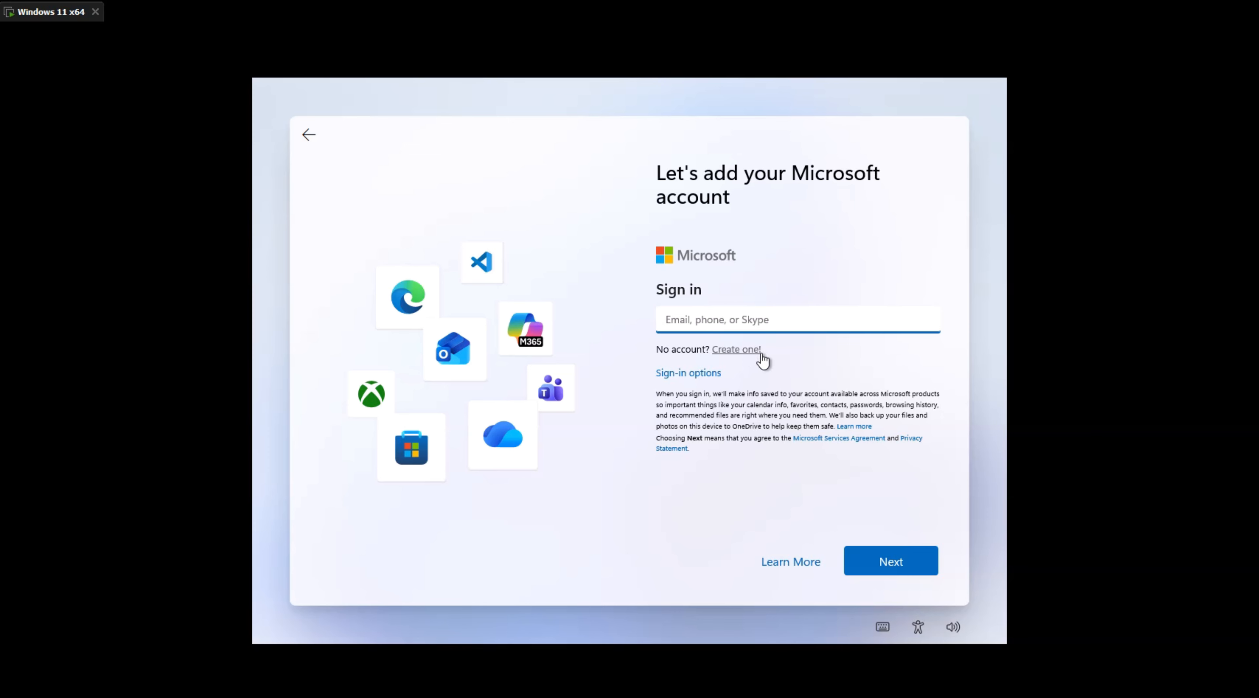
click(689, 374)
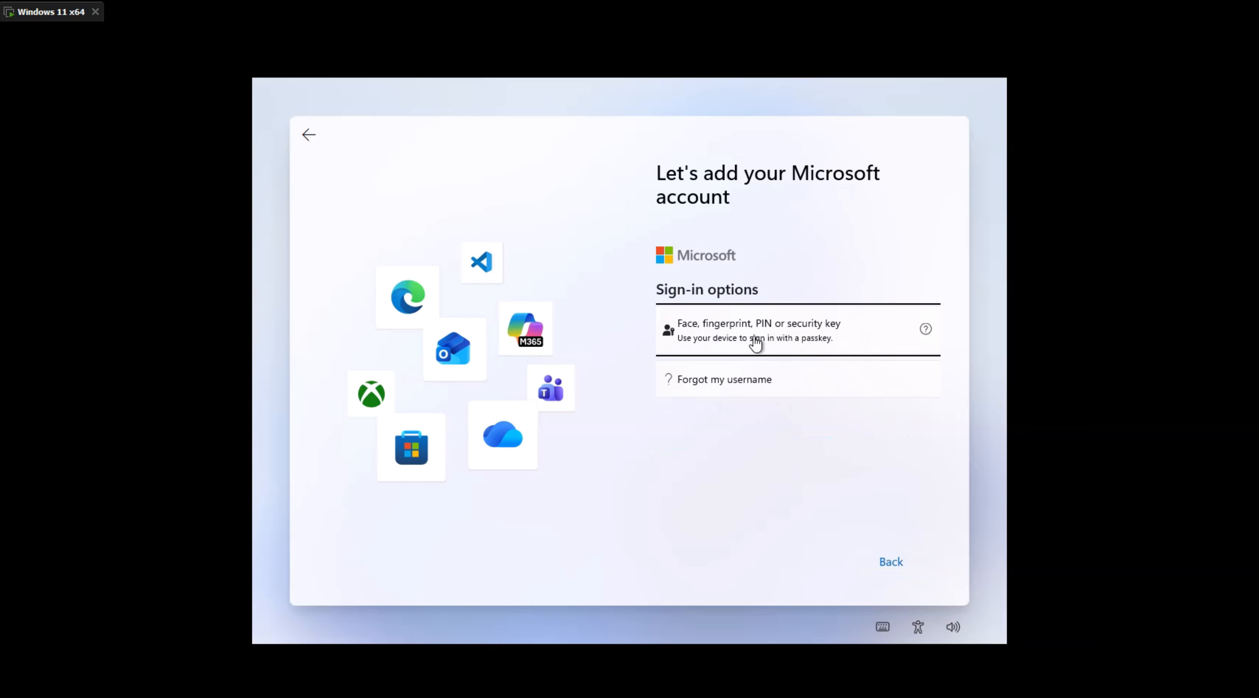
click(309, 135)
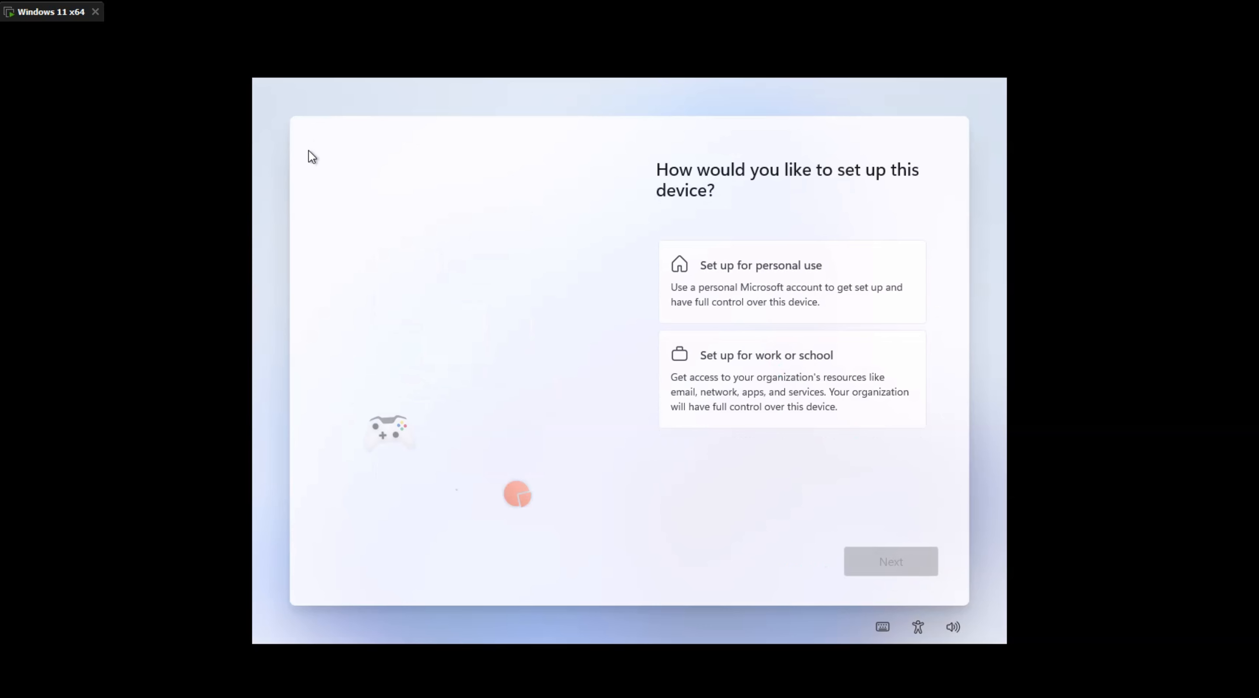
- Set up the device for work or school, choosing Domain join instead as the sign-in option
click(794, 387)
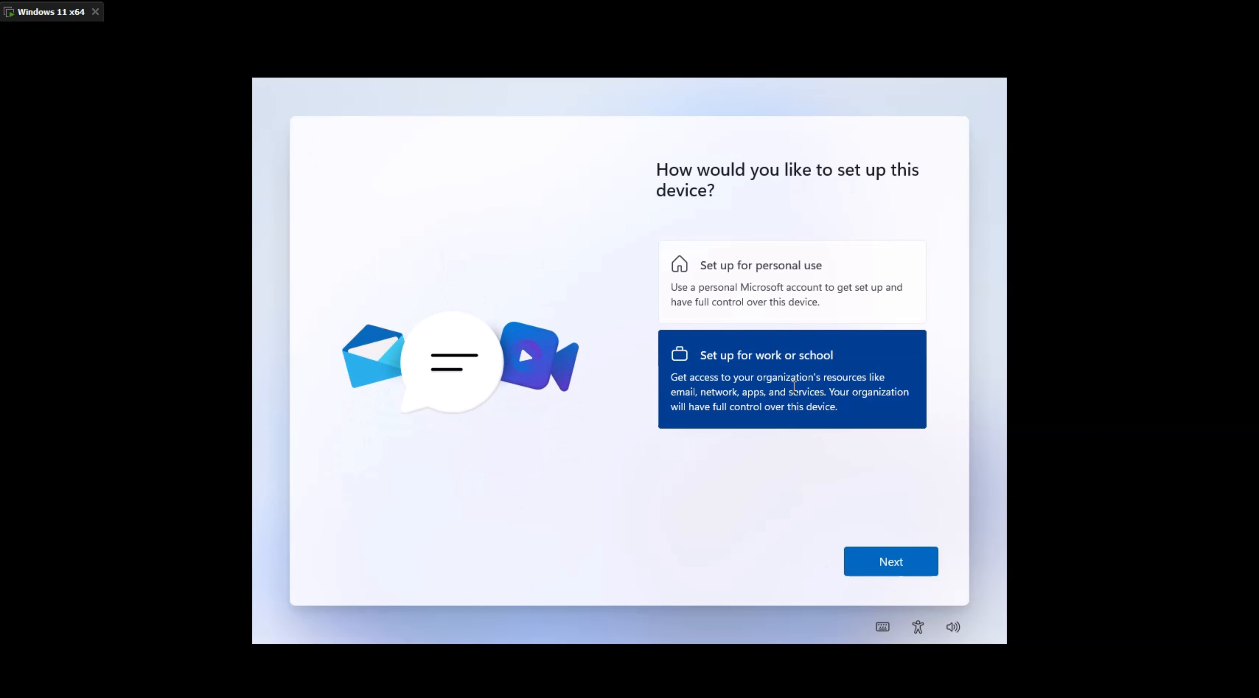
click(896, 563)
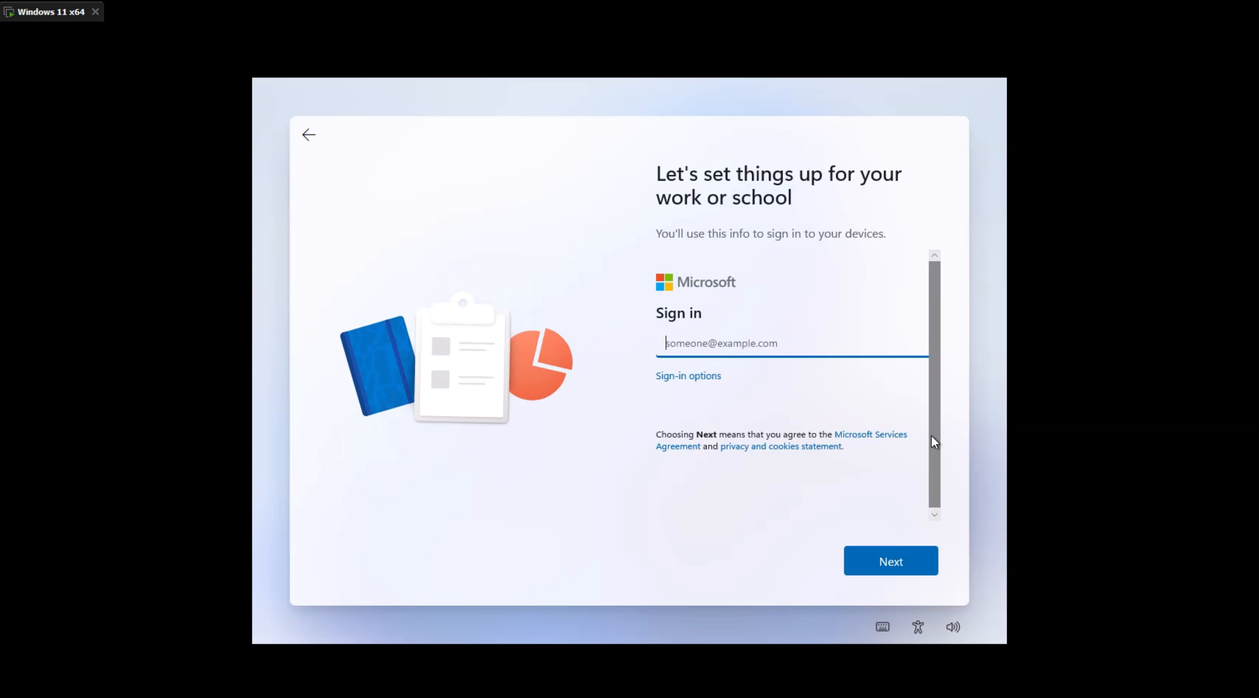
drag(928, 439, 932, 483)
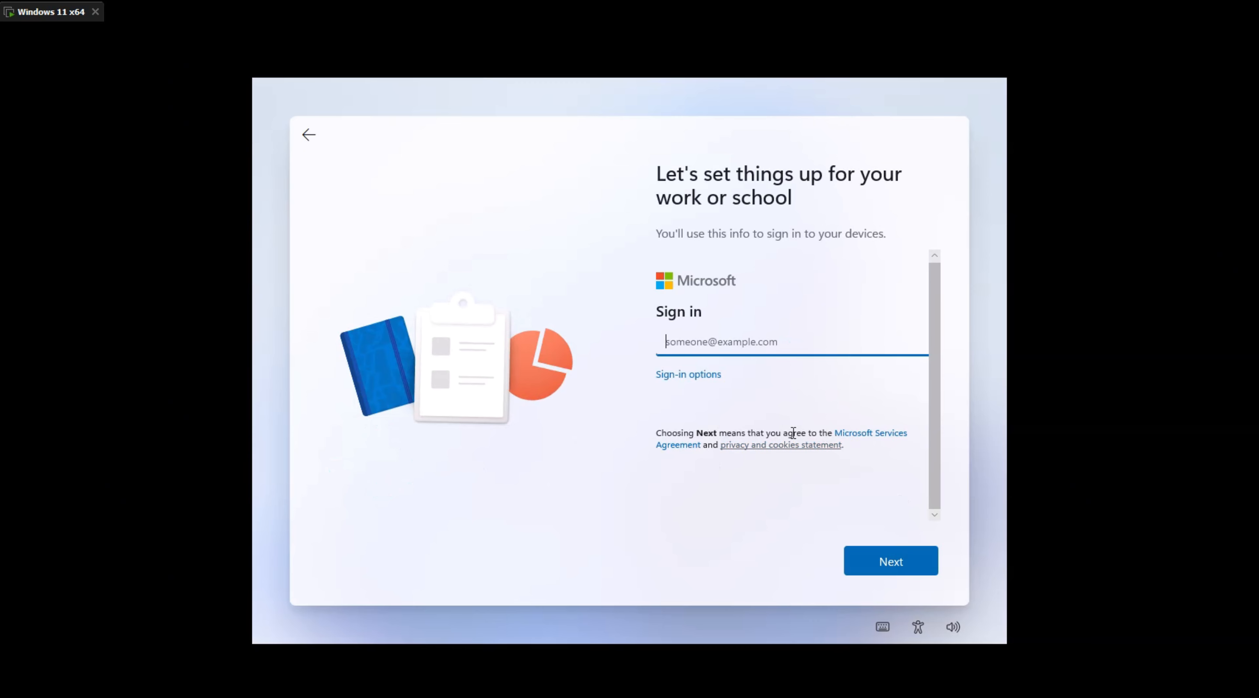
click(691, 376)
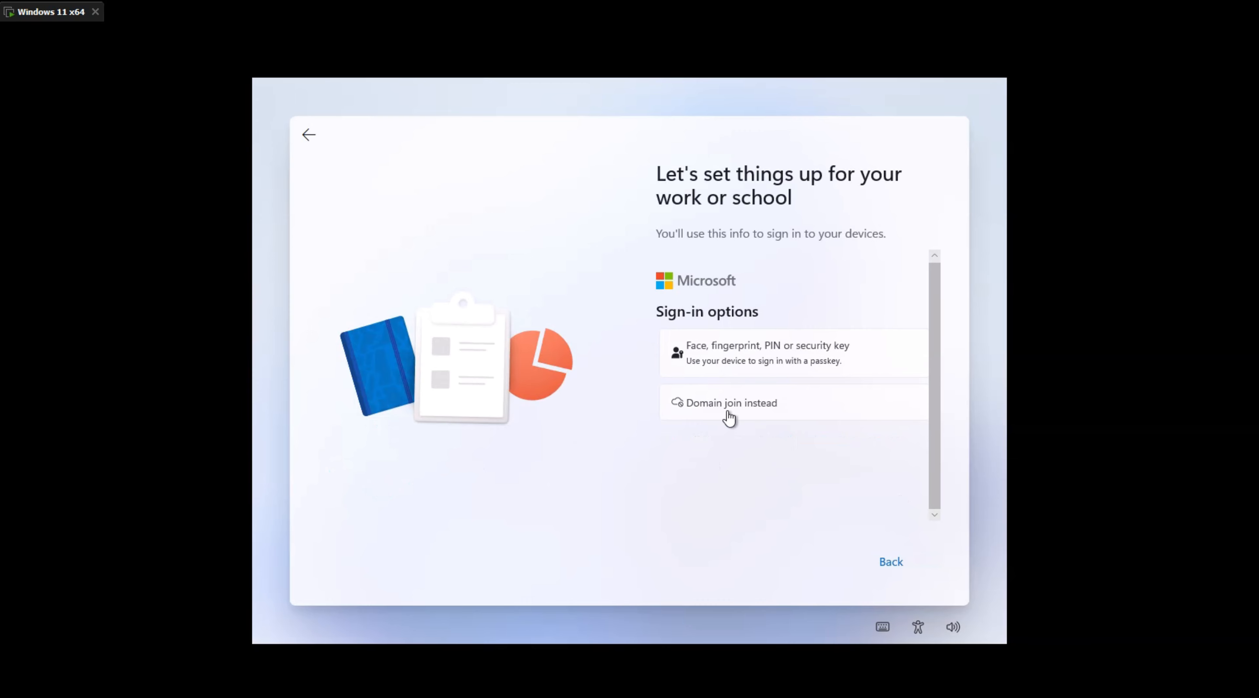
click(772, 409)
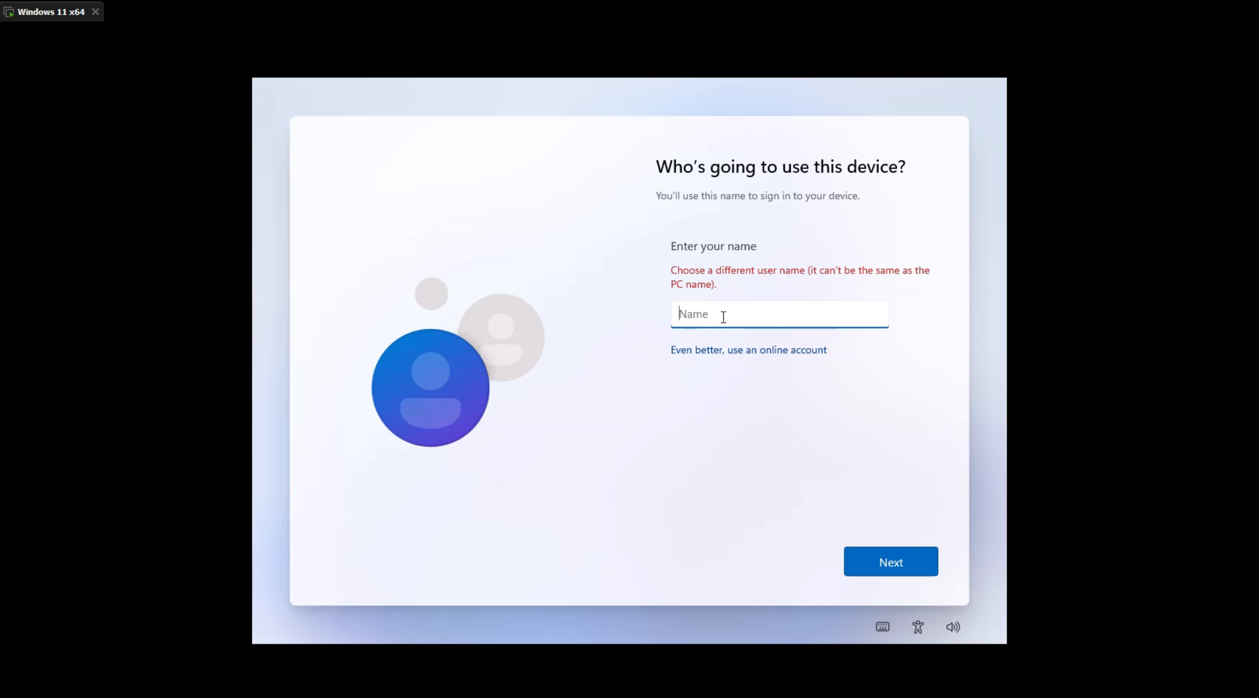
- Create the local account with the user name User and leave its password blank
text(User)
click(892, 562)
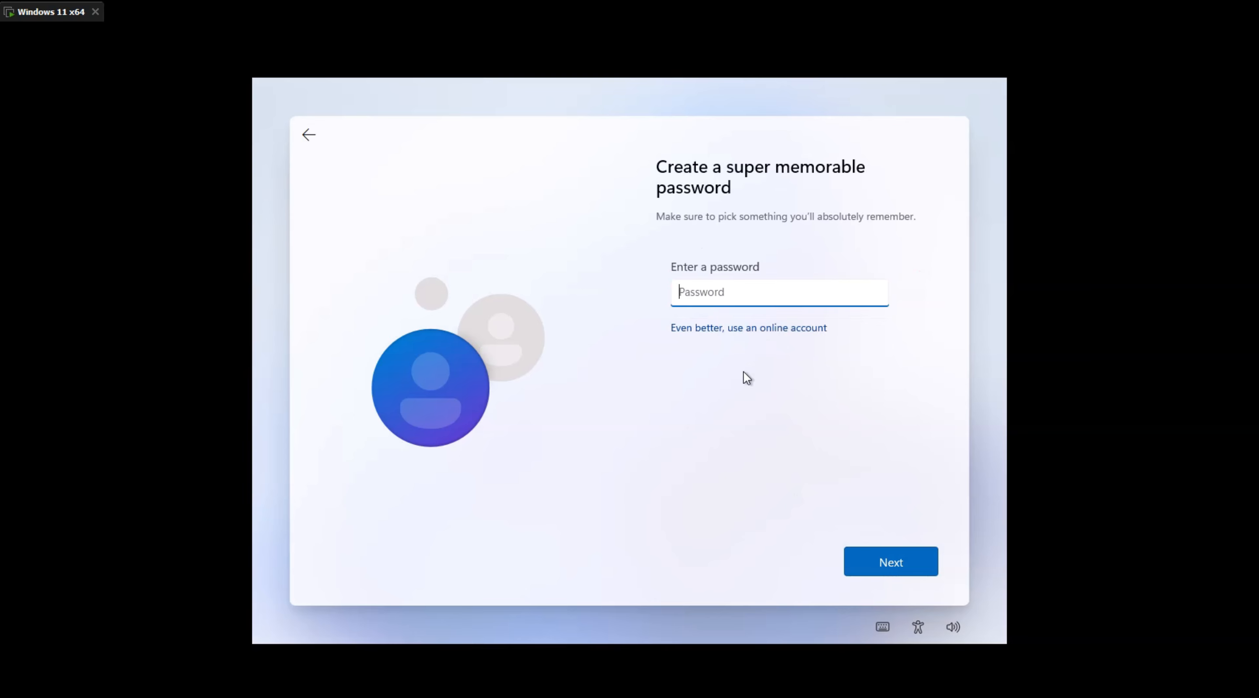
click(896, 564)
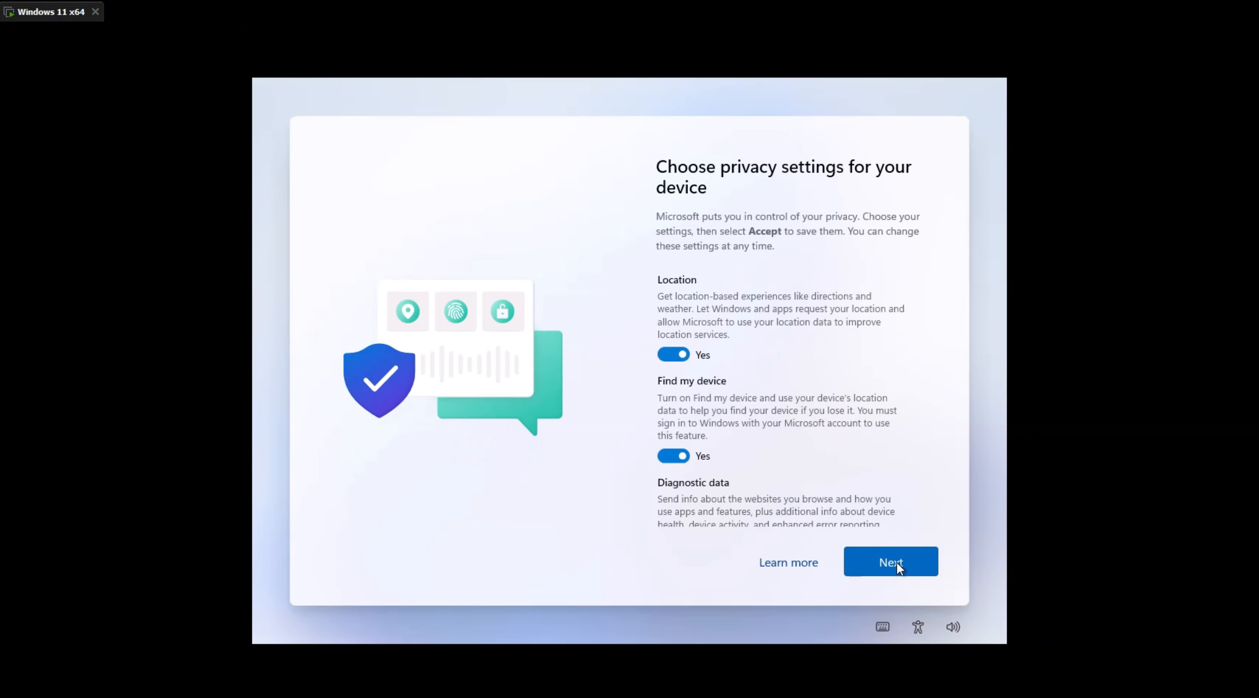
- Accept the default privacy settings for location, Find my device, diagnostic data, inking and typing, and tailored experiences
click(897, 561)
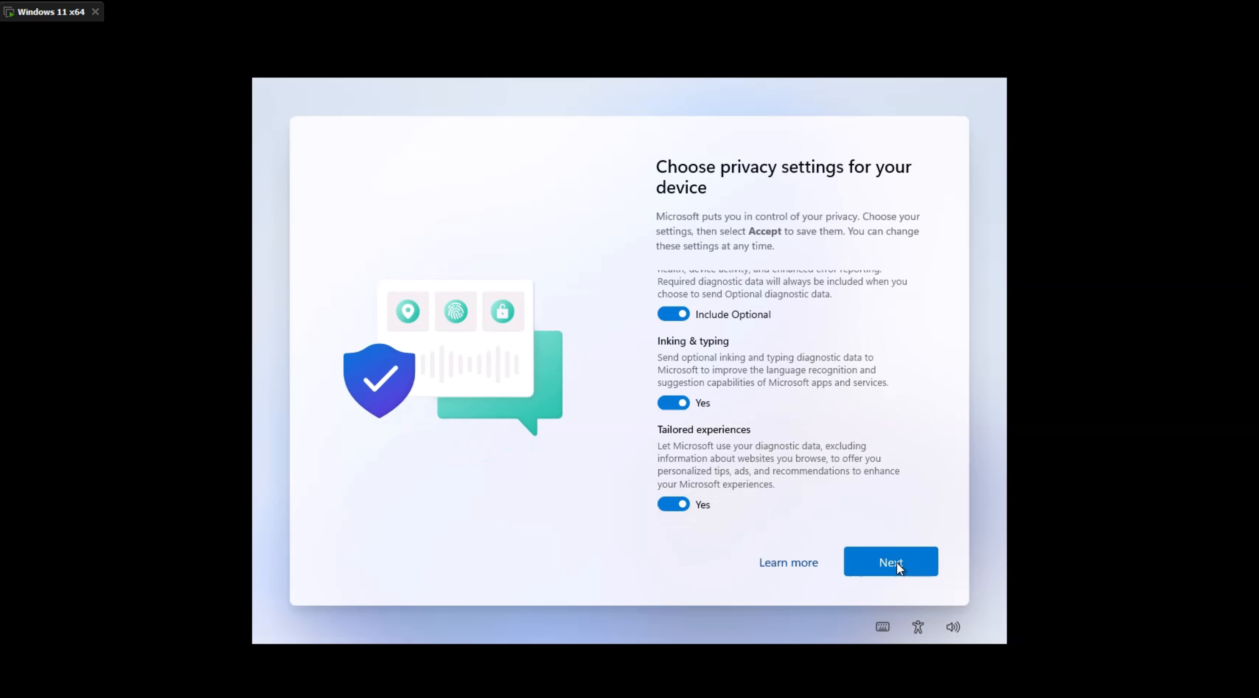
click(897, 561)
click(897, 561)
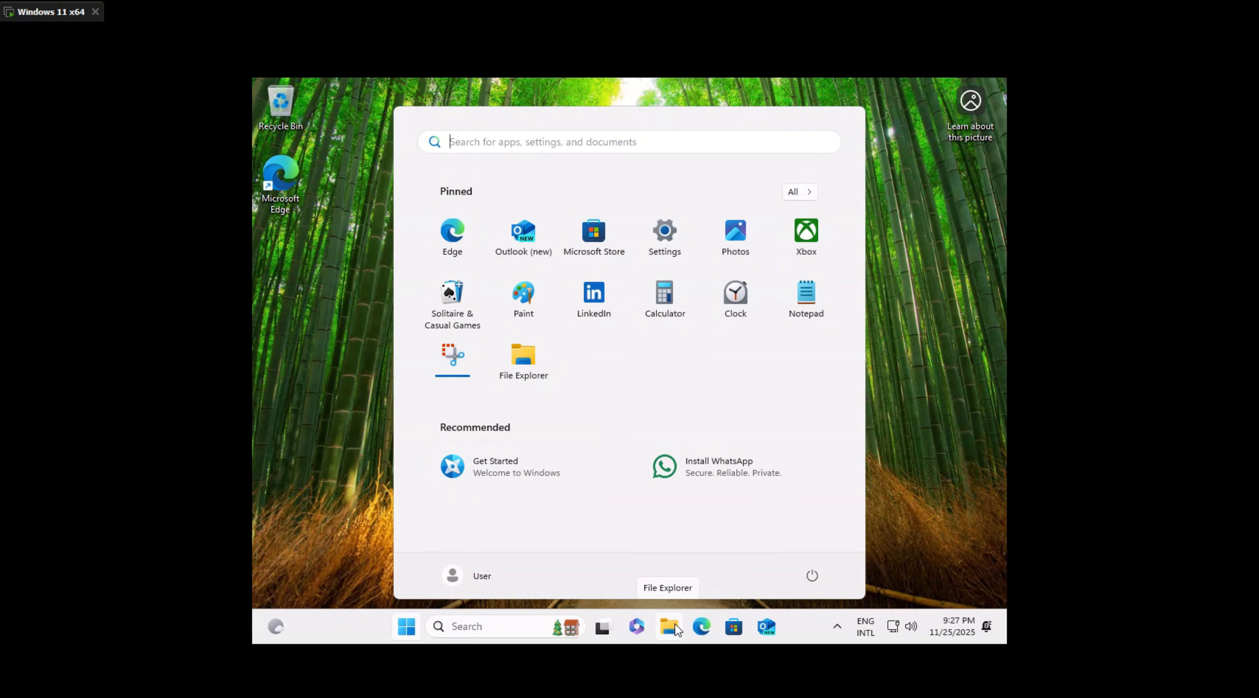
- Open File Explorer and show the properties of This PC in a maximized Settings window
click(675, 623)
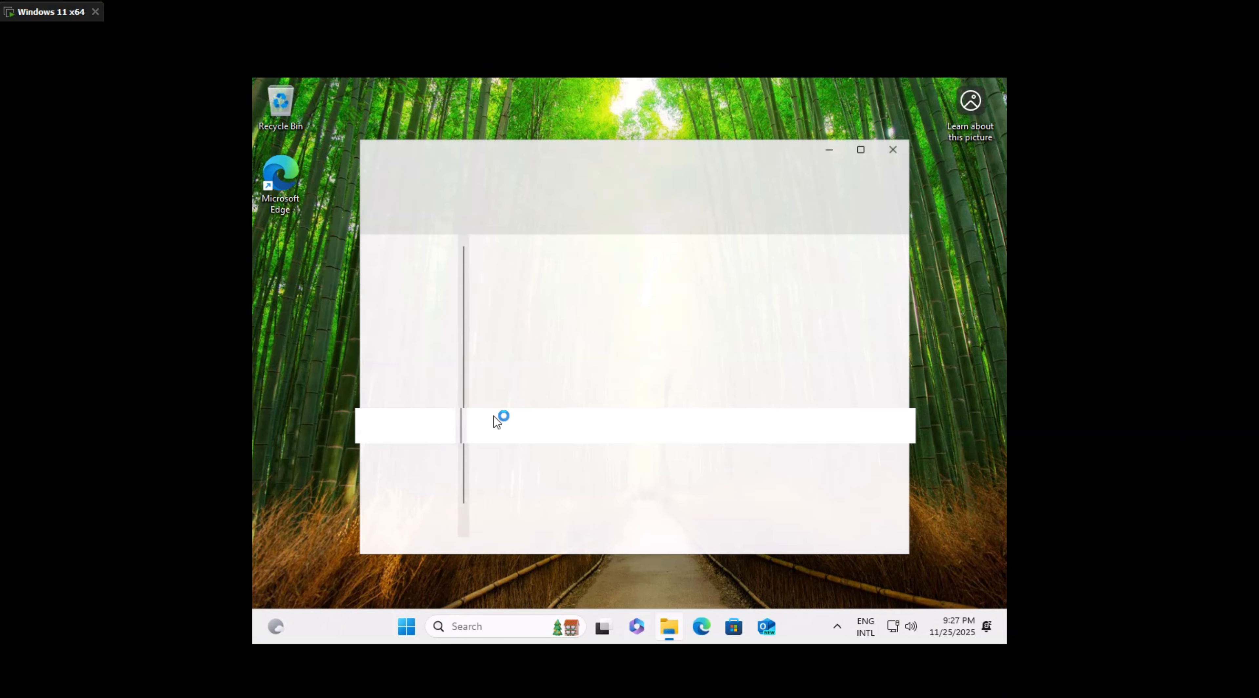
click(877, 140)
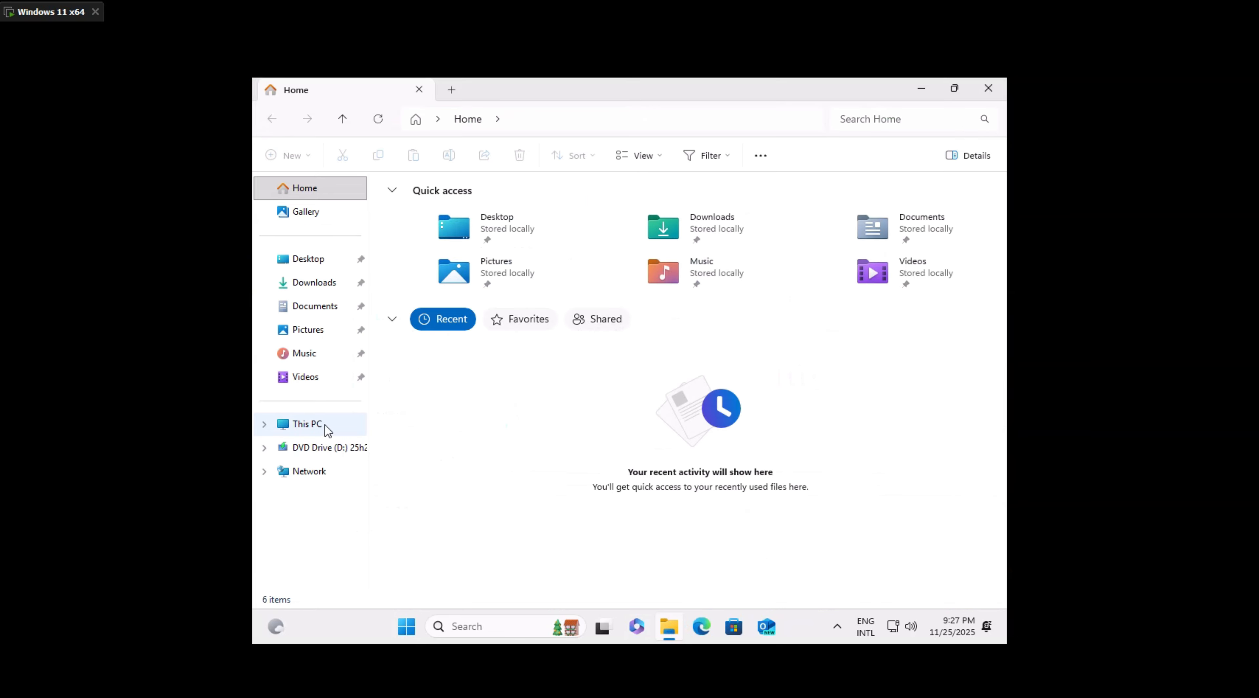
right_click(309, 428)
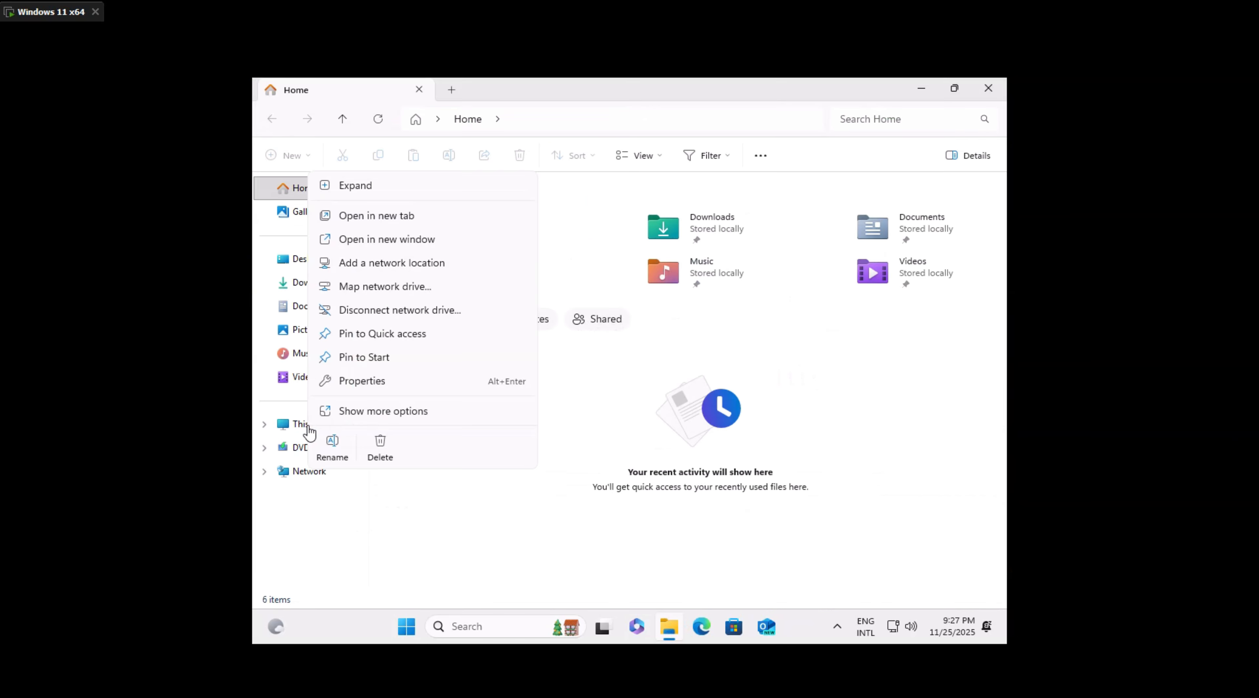
click(374, 386)
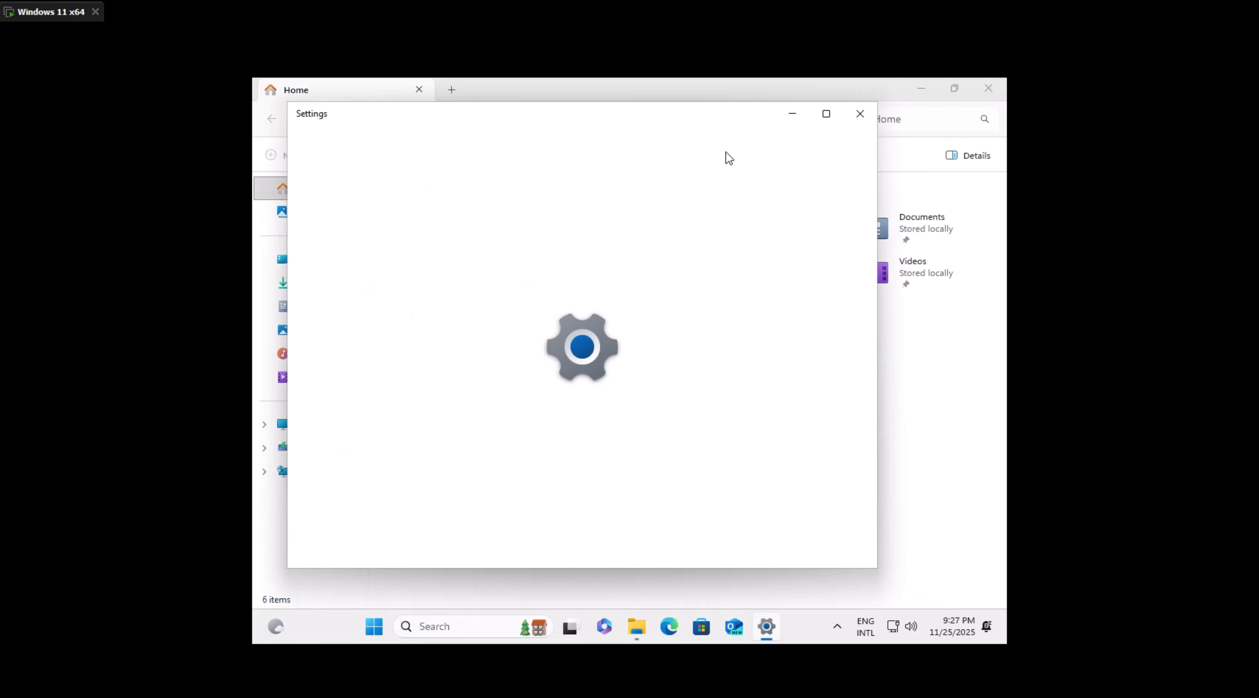
click(827, 115)
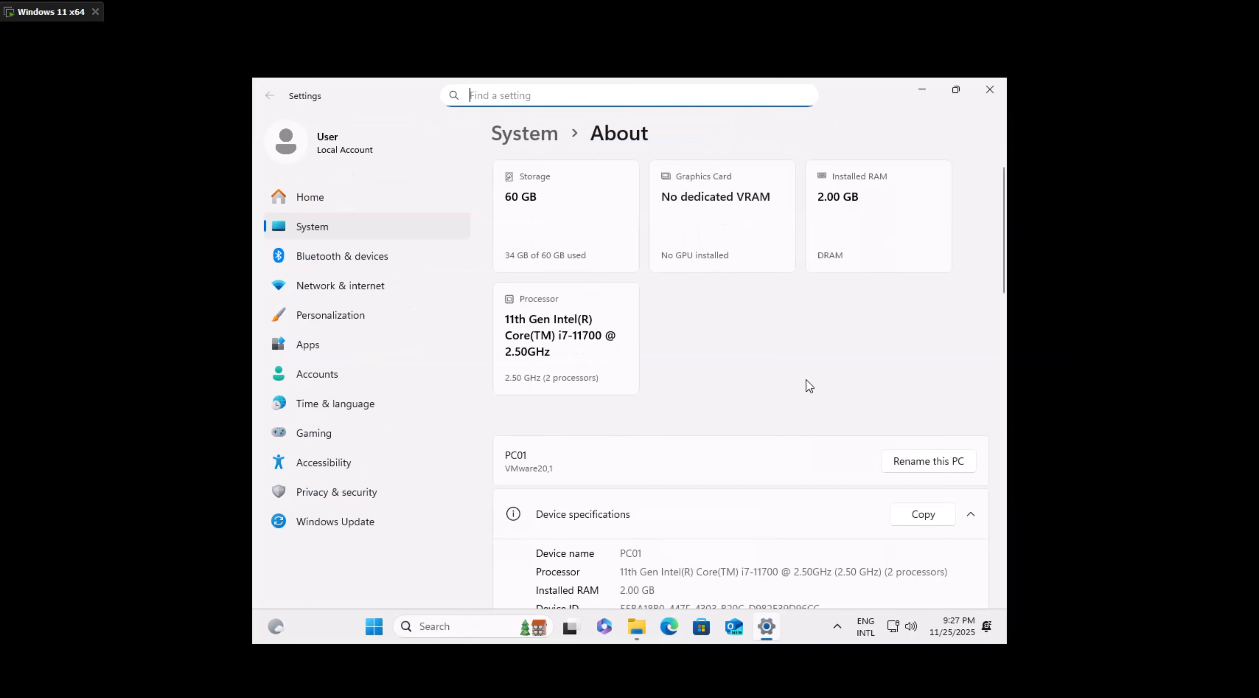
- Examine the device specifications and the Windows edition, version and OS build on the About page, and close Settings
scroll(806, 381, down, 3)
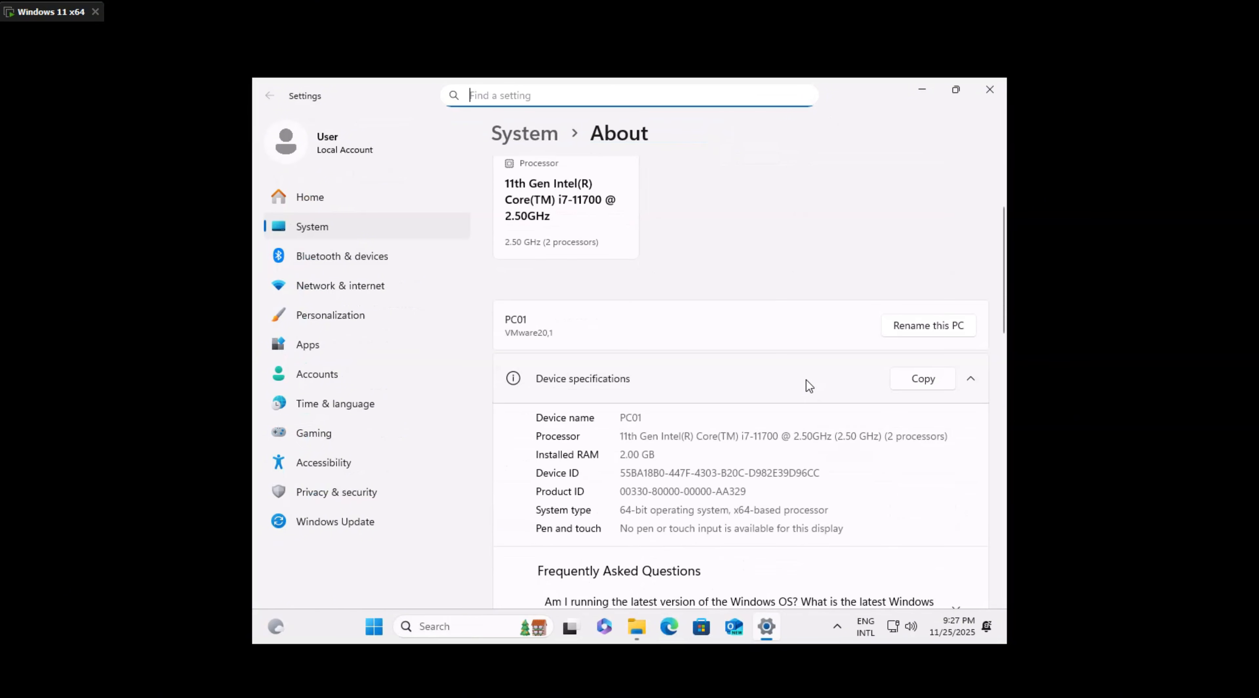
scroll(806, 380, down, 2)
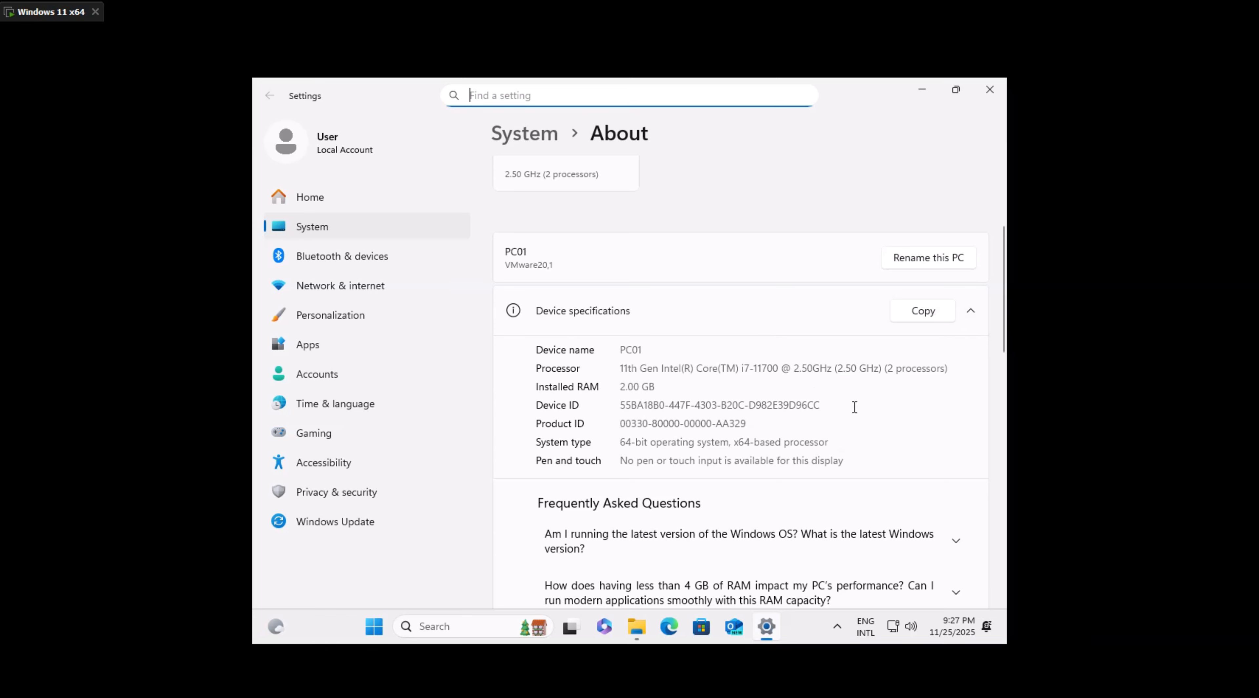
scroll(859, 402, down, 2)
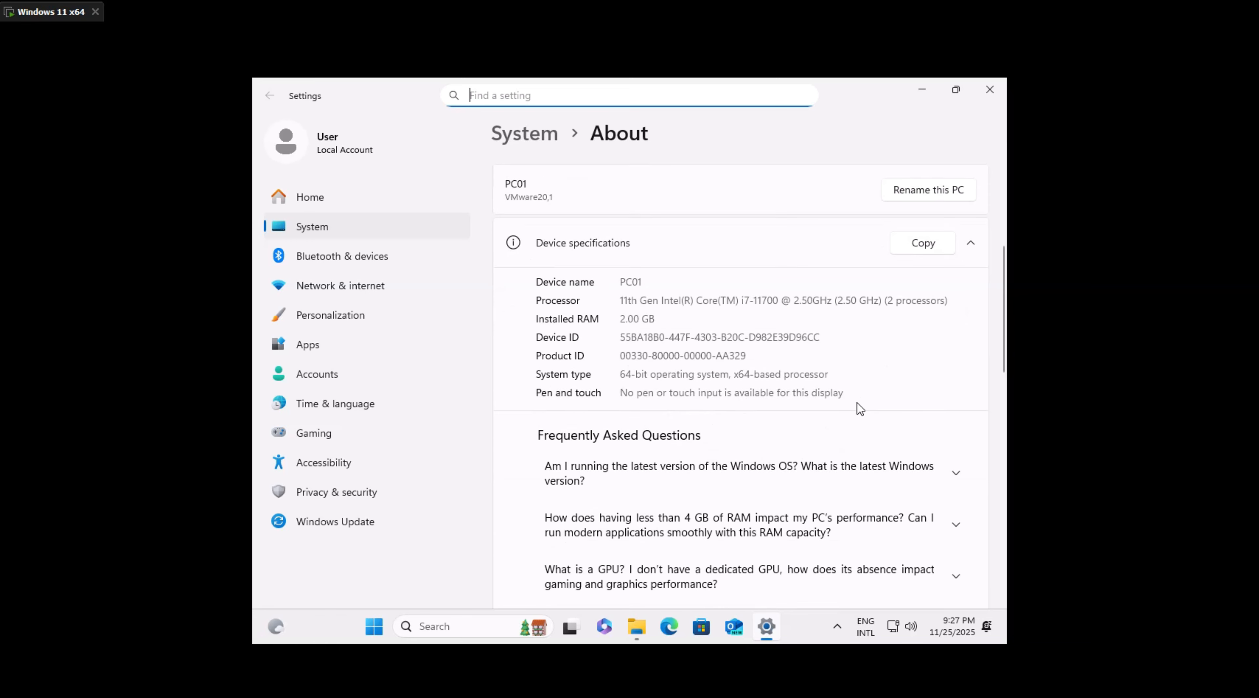
scroll(858, 405, down, 3)
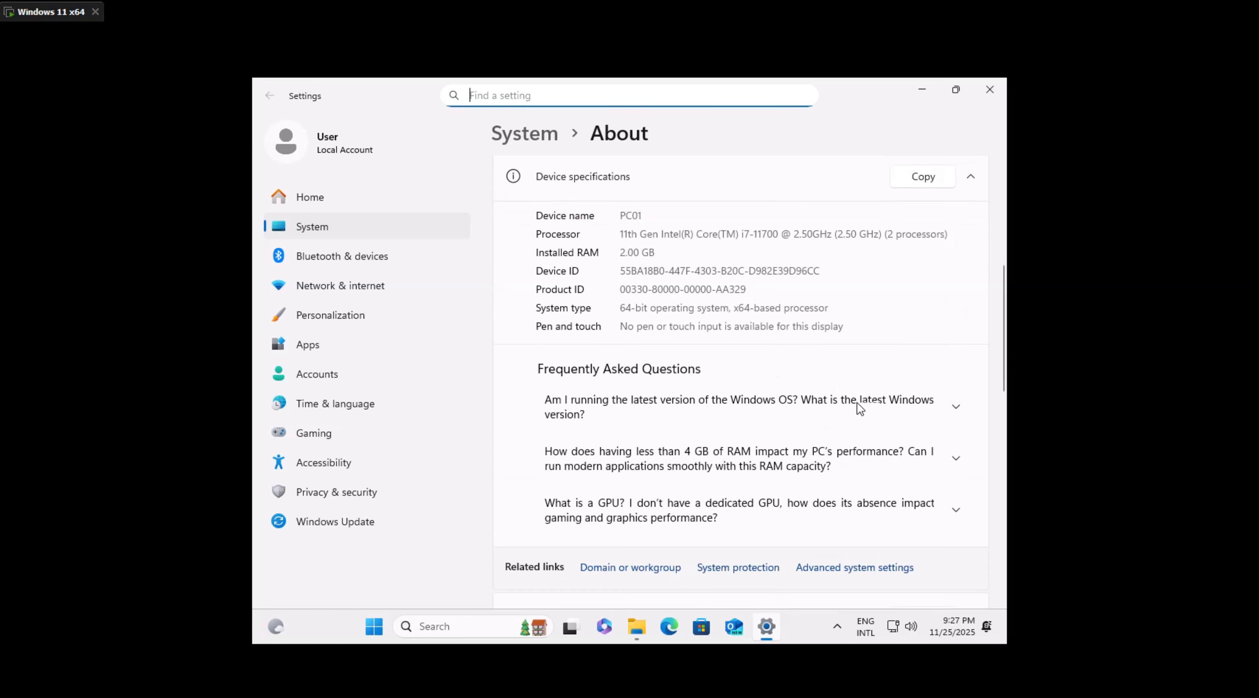
scroll(856, 402, down, 4)
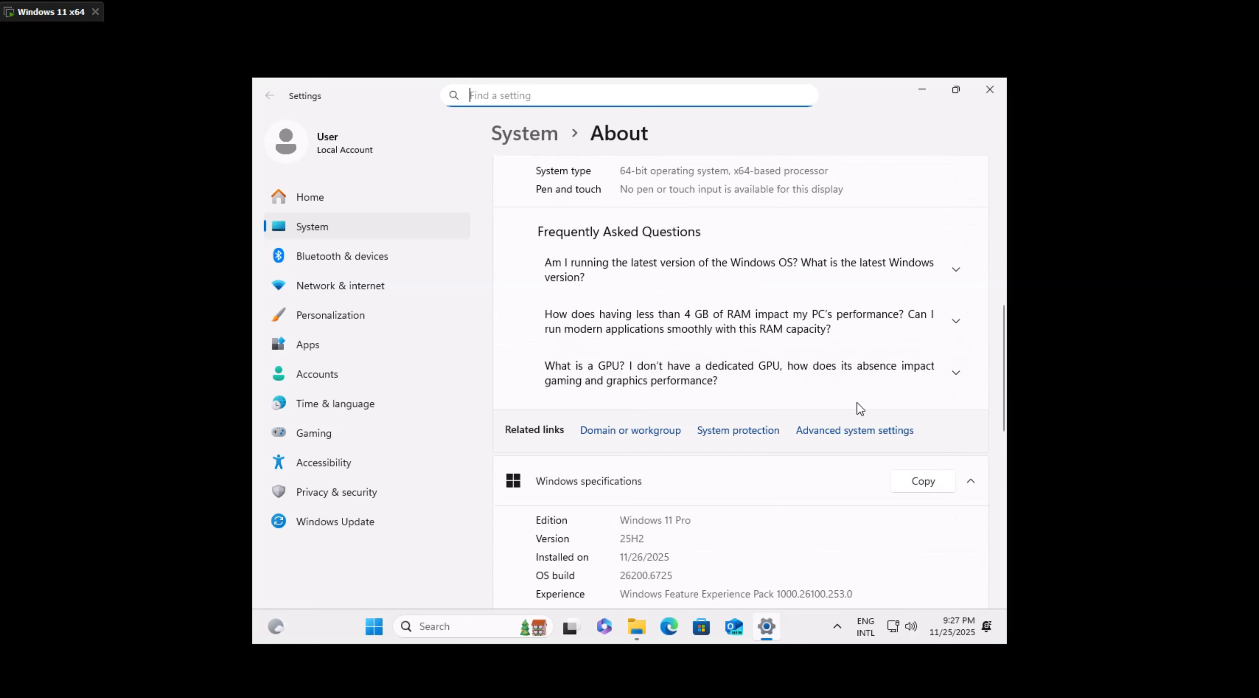
scroll(858, 402, down, 2)
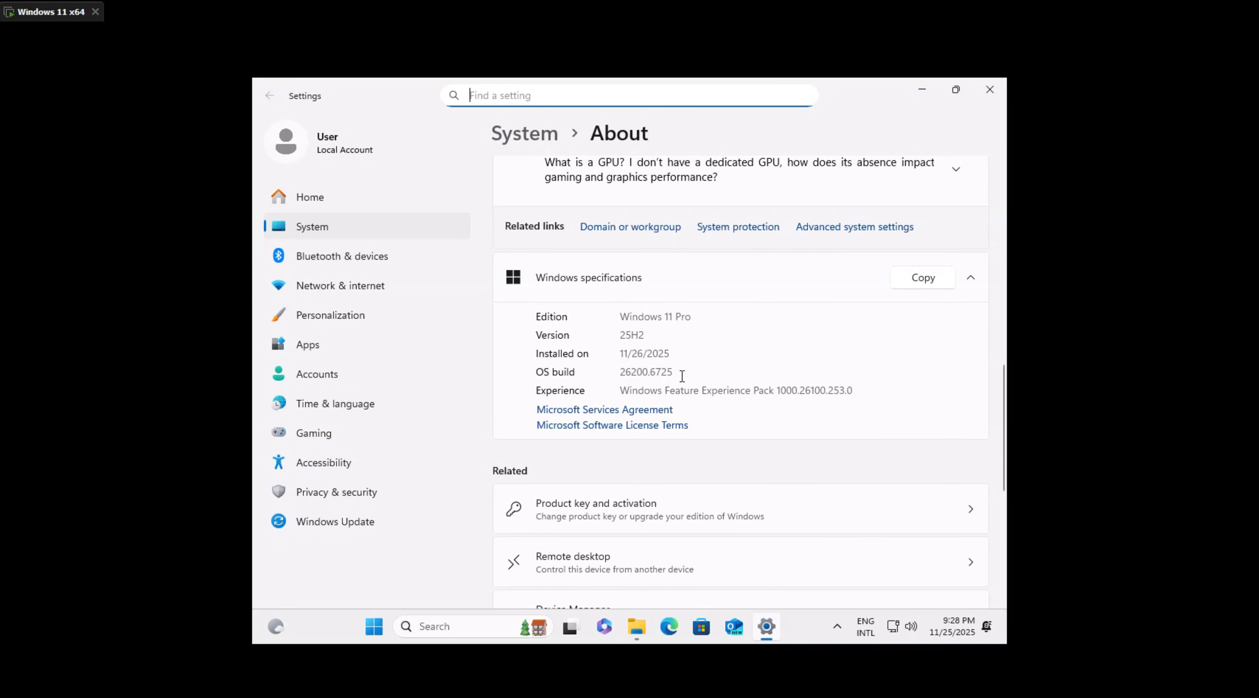
click(582, 408)
click(991, 88)
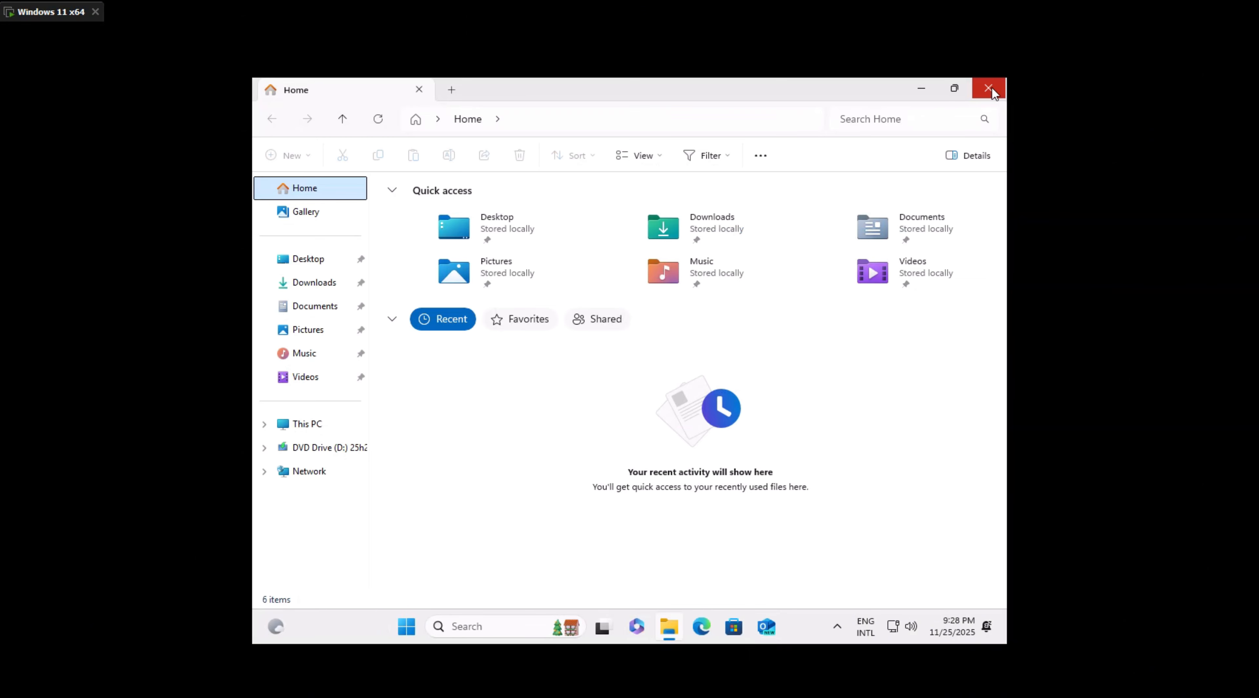